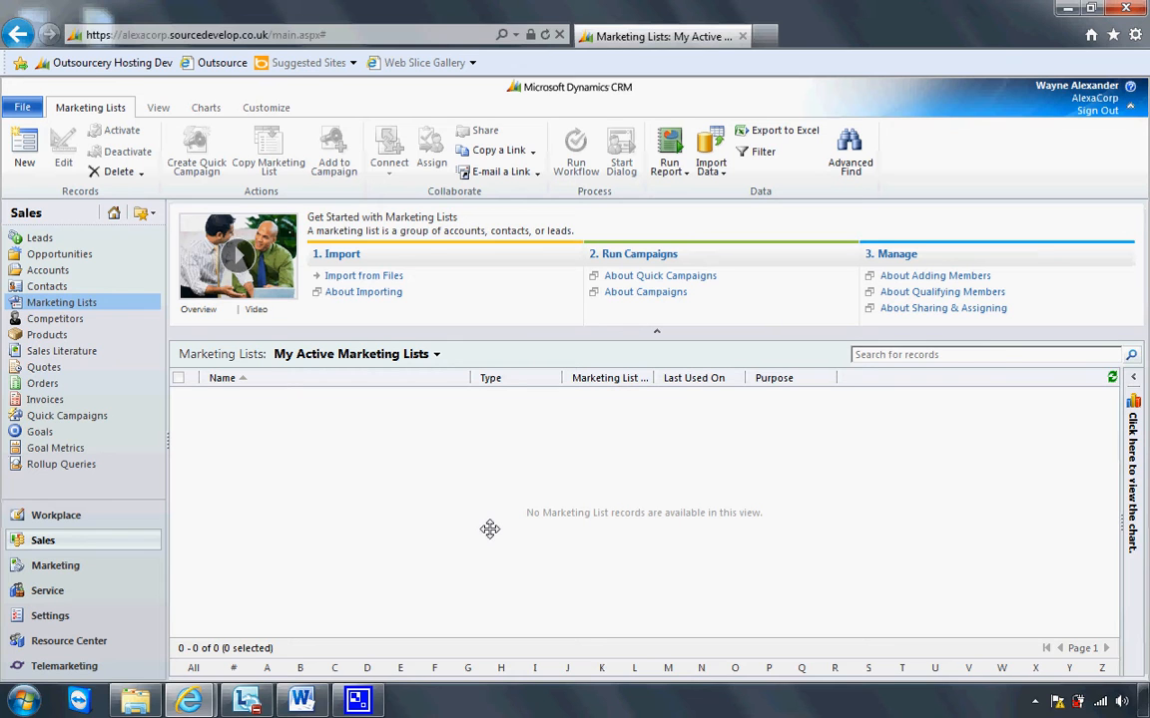
Create a new marketing list named Static Market List.
{"action": "left_click", "coordinate": [129, 539]}
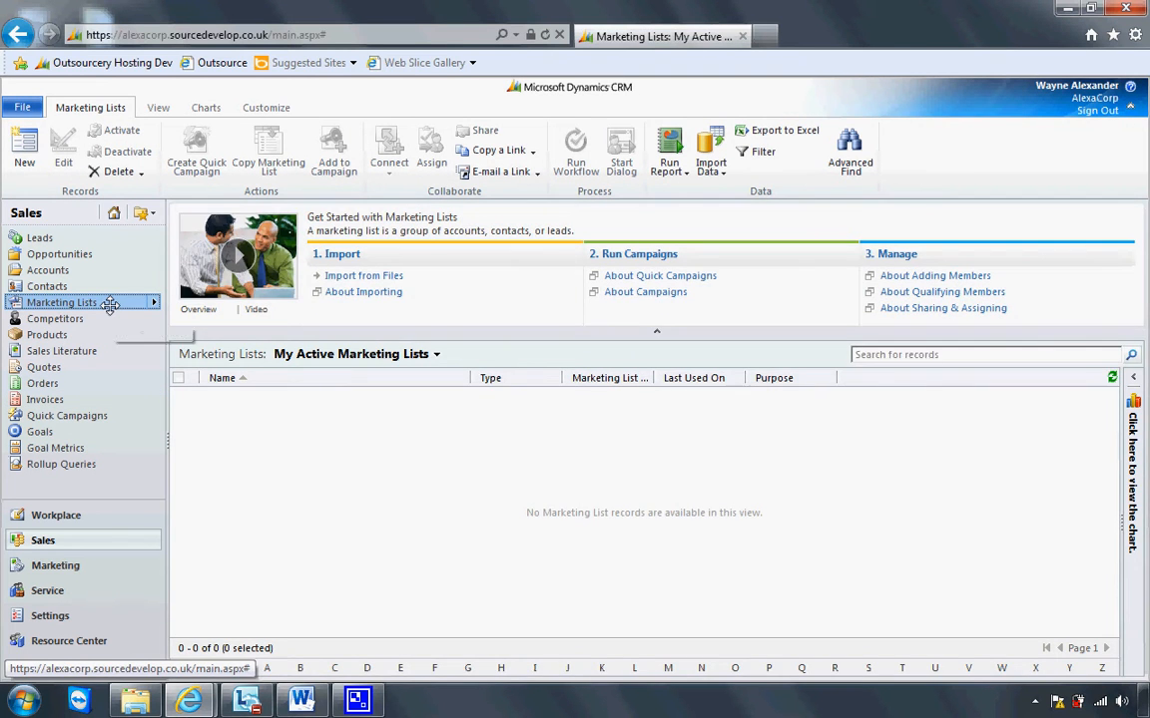
{"action": "left_click", "coordinate": [110, 305]}
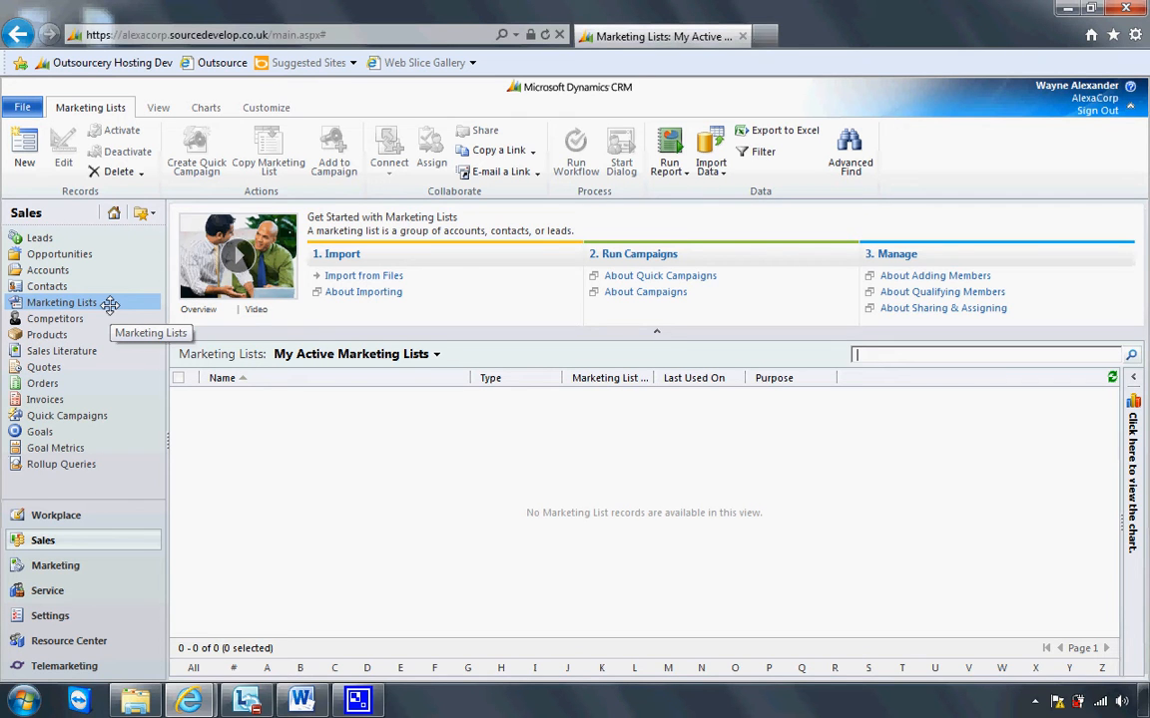
{"action": "left_click", "coordinate": [27, 146]}
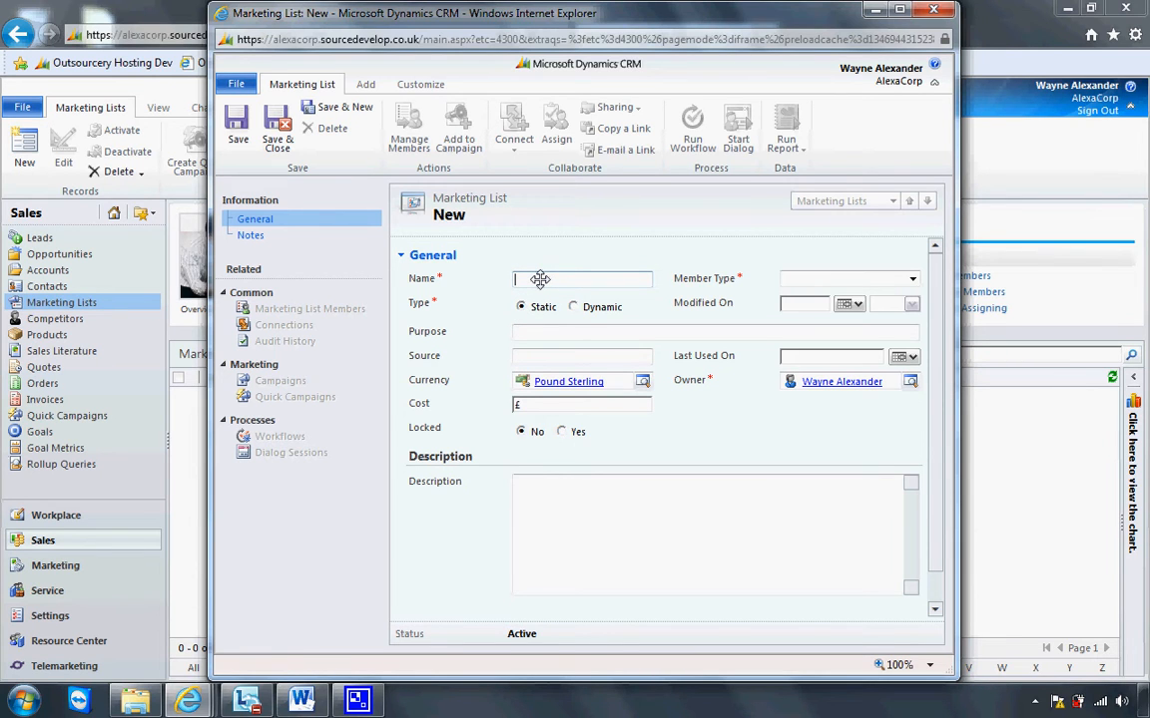
{"action": "type", "text": "Static Market List"}
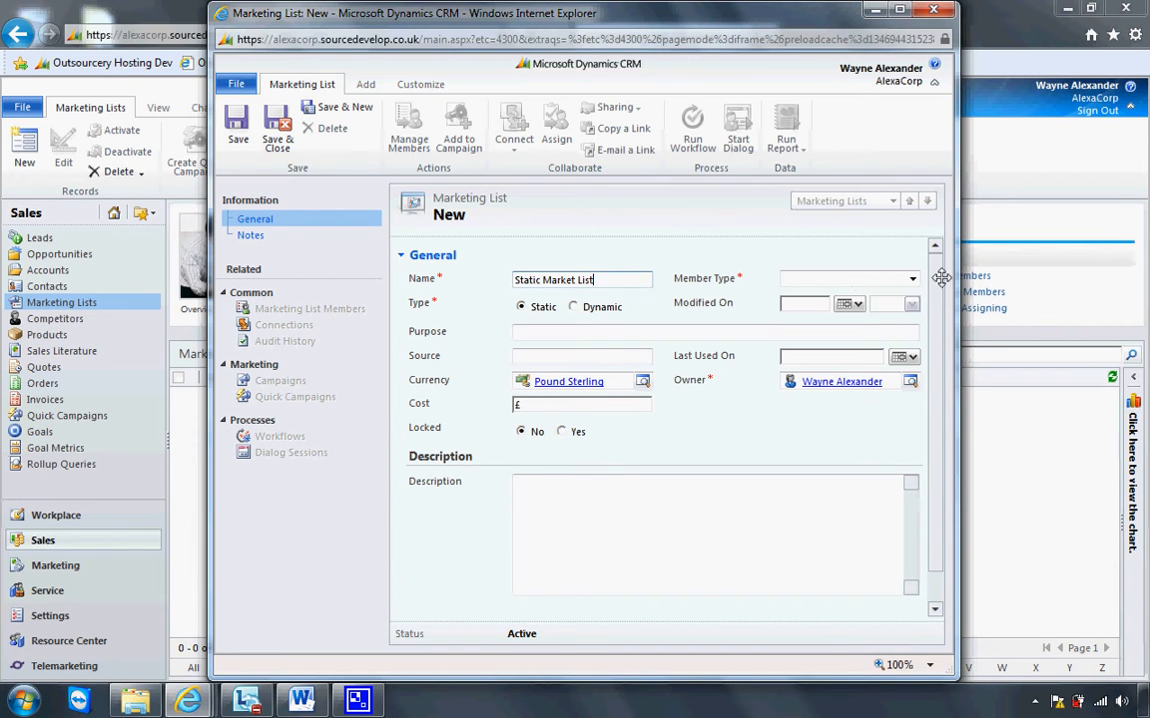
Set the list's member type to Contact and save the static marketing list.
{"action": "left_click", "coordinate": [912, 278]}
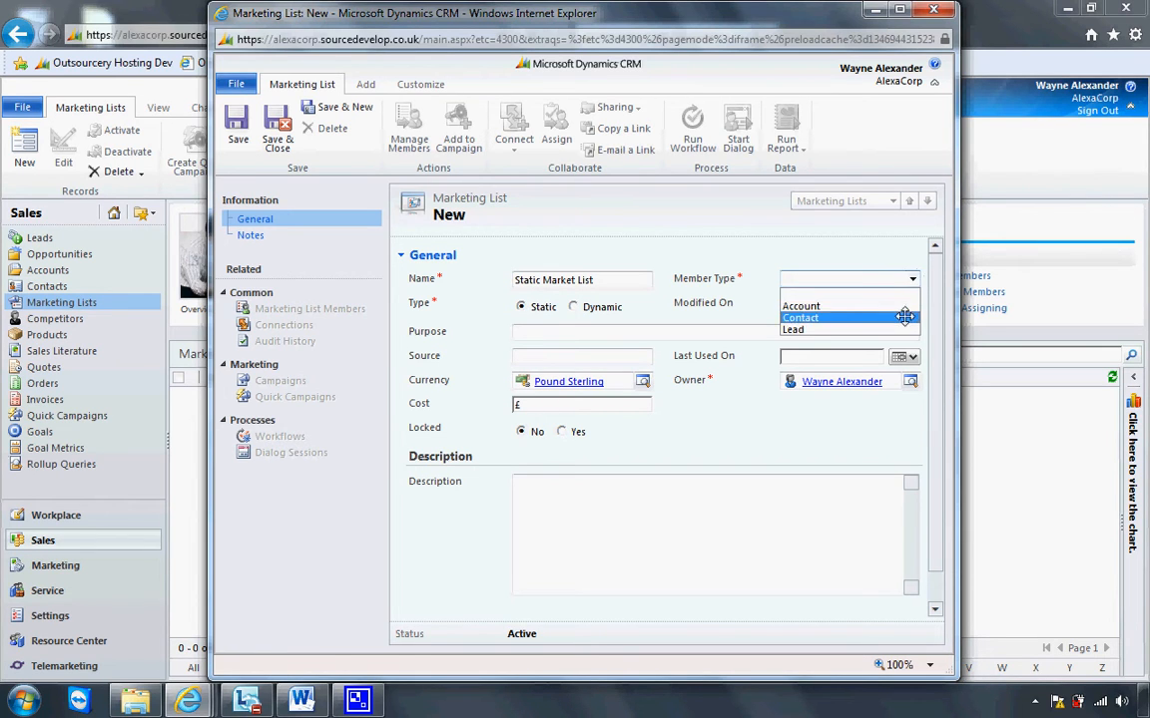
{"action": "left_click", "coordinate": [903, 317]}
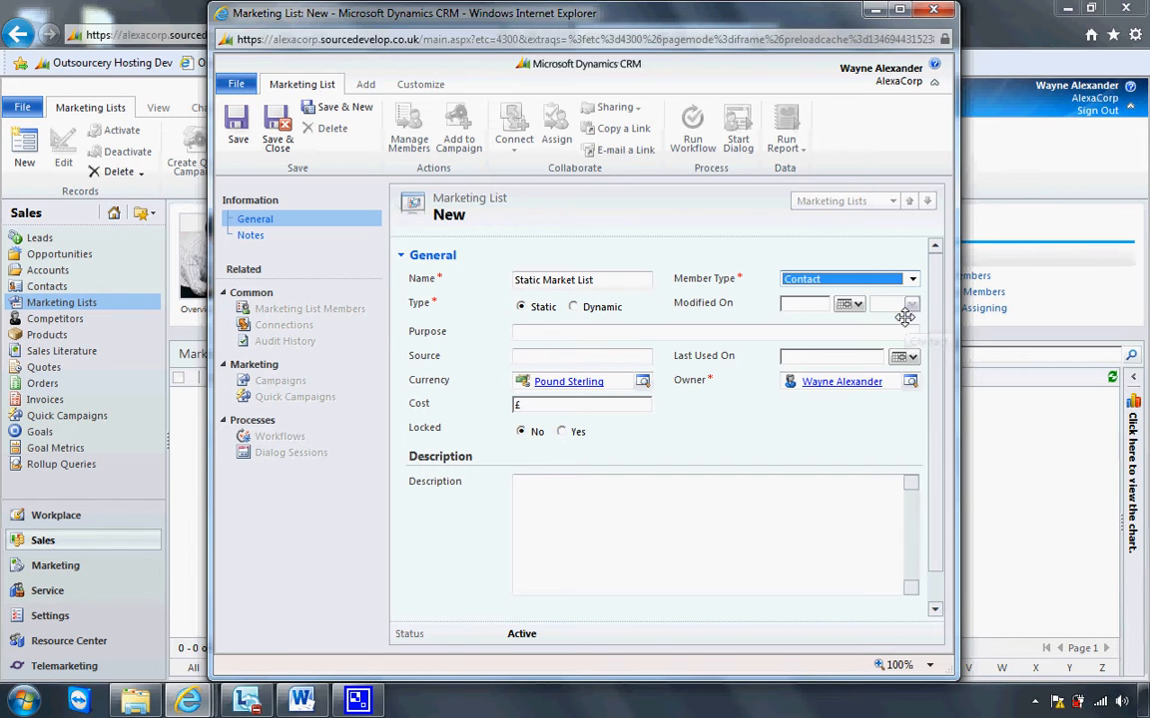
{"action": "left_click", "coordinate": [662, 333]}
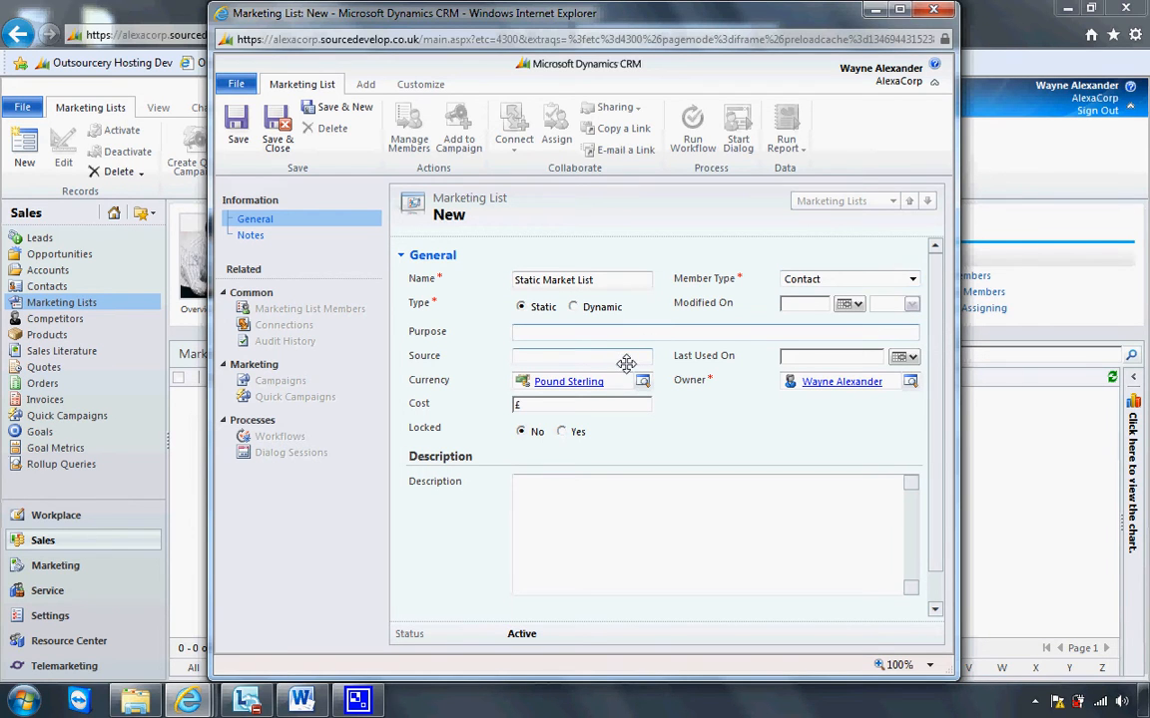
{"action": "left_click", "coordinate": [625, 361]}
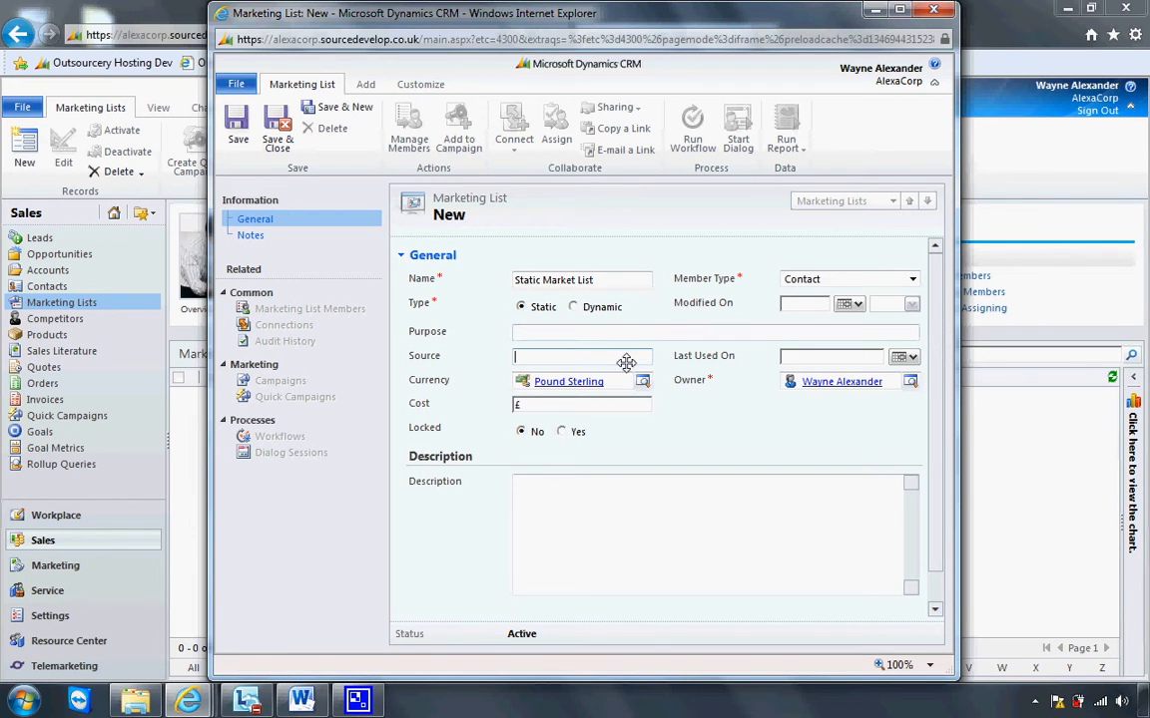
{"action": "left_click", "coordinate": [574, 405]}
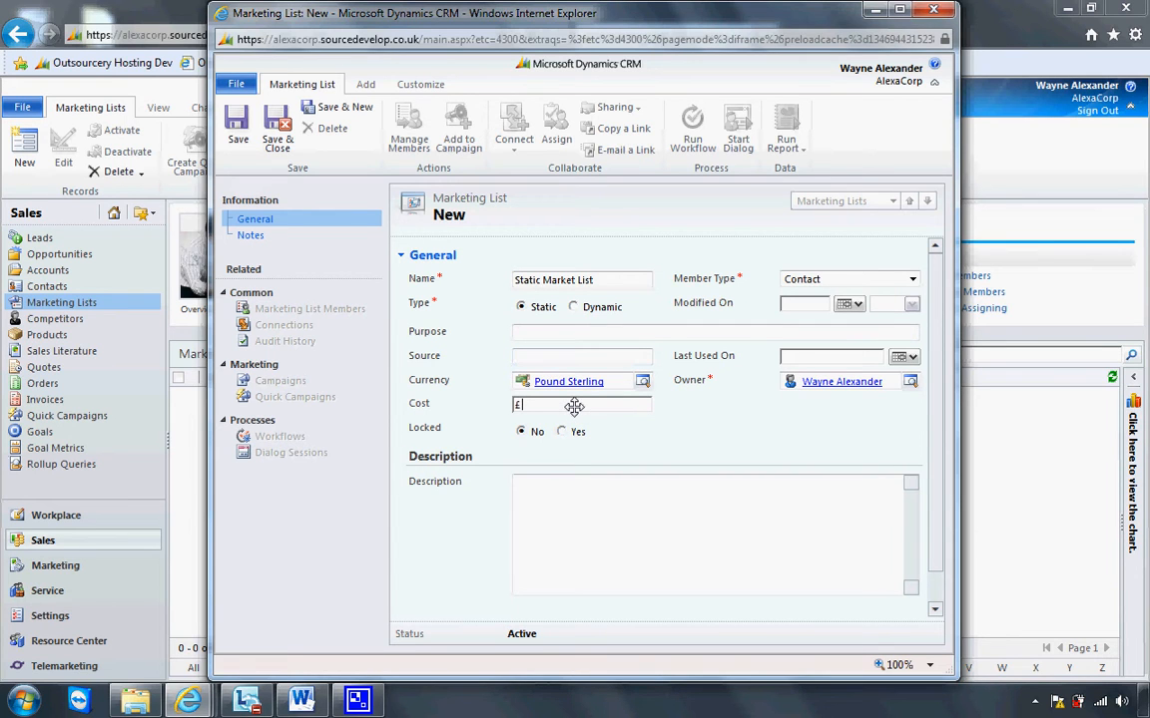
{"action": "left_click", "coordinate": [580, 546]}
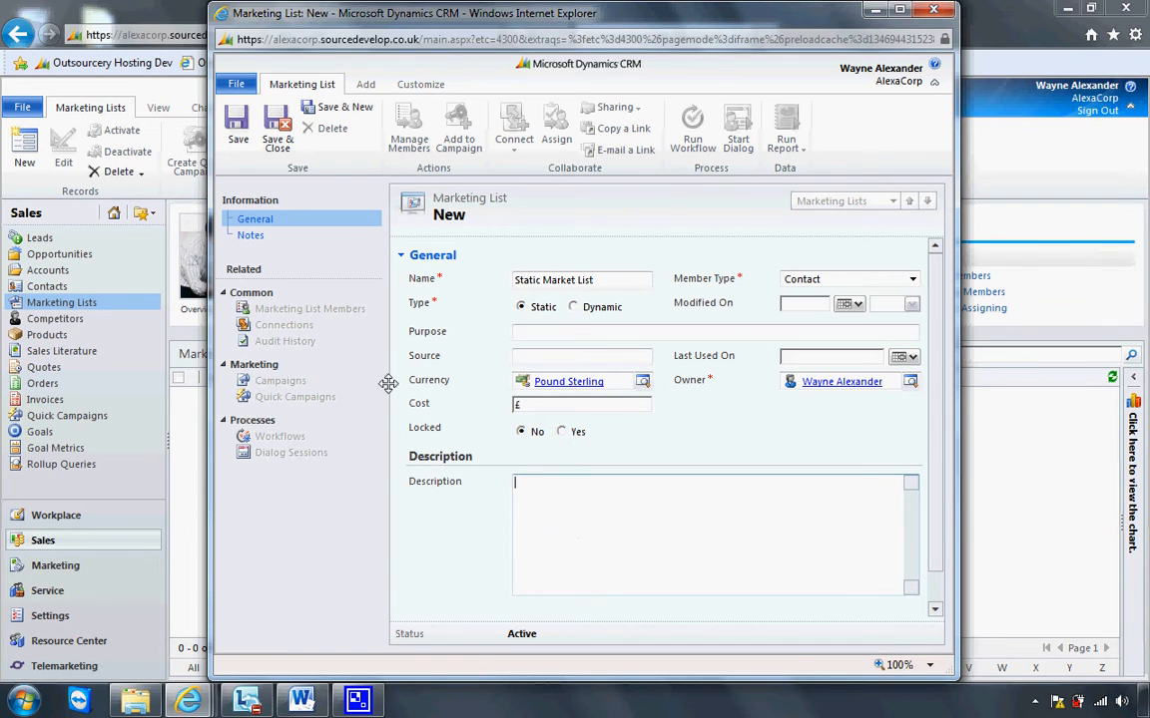
{"action": "left_click", "coordinate": [238, 145]}
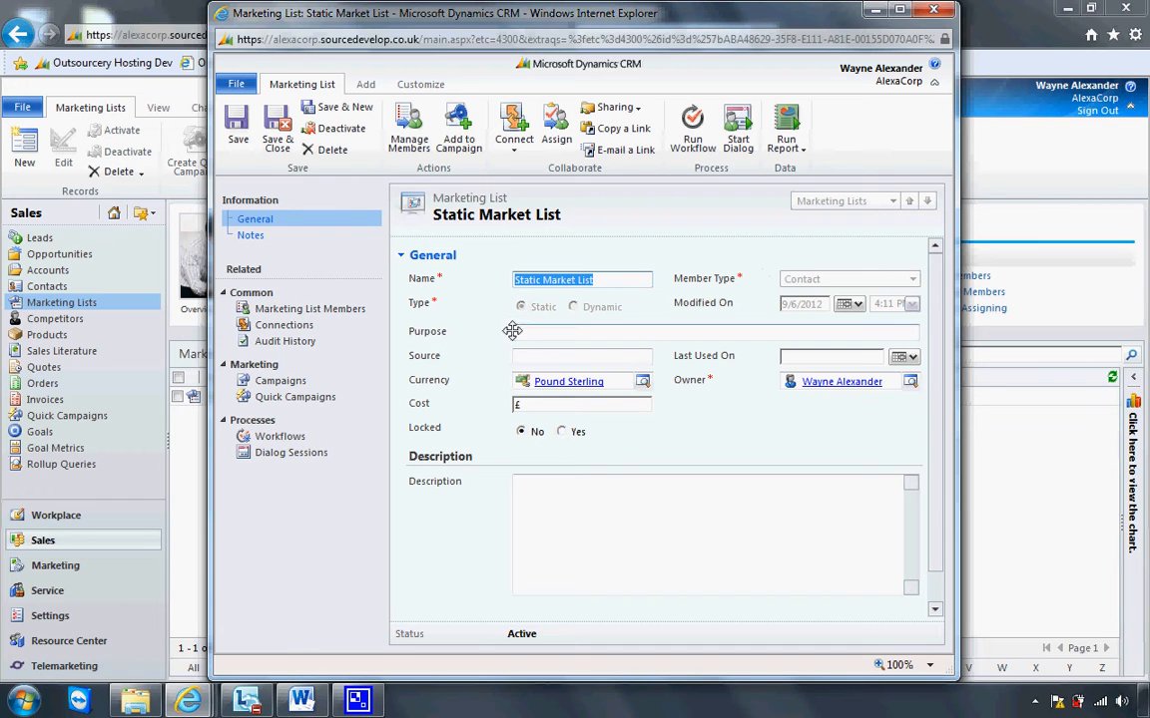
Open Manage Members for the list's members, review each member-finding option, cancel, and close the list form.
{"action": "left_click", "coordinate": [368, 311]}
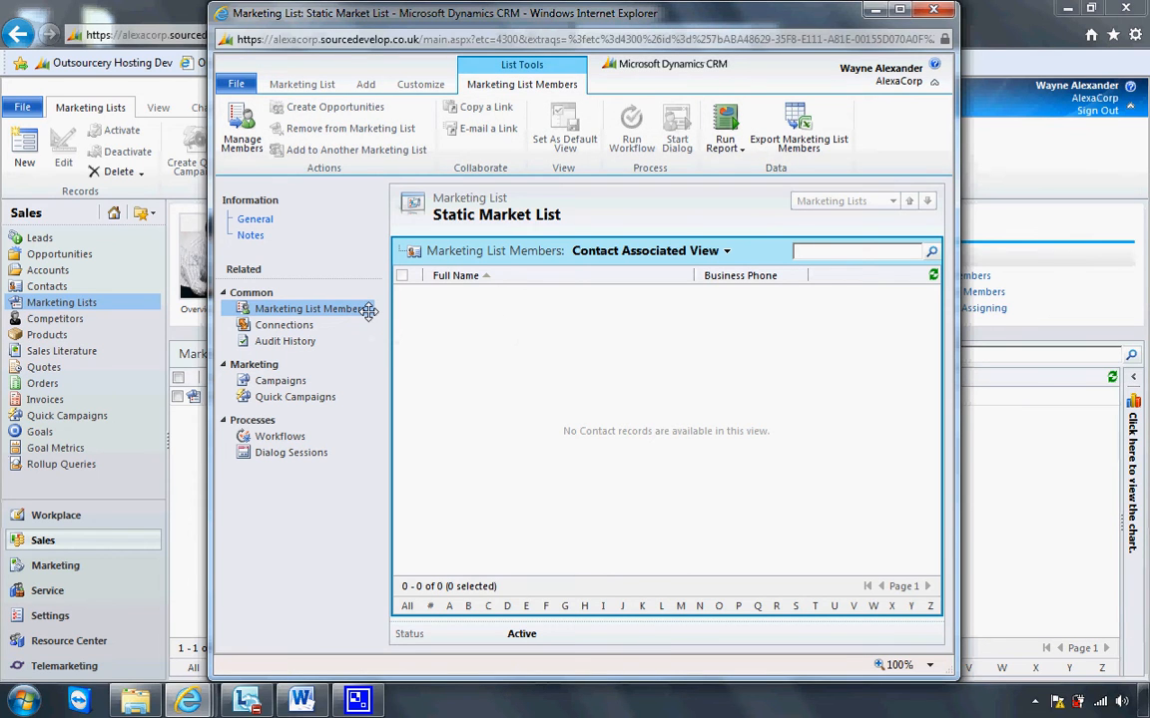
{"action": "left_click", "coordinate": [247, 141]}
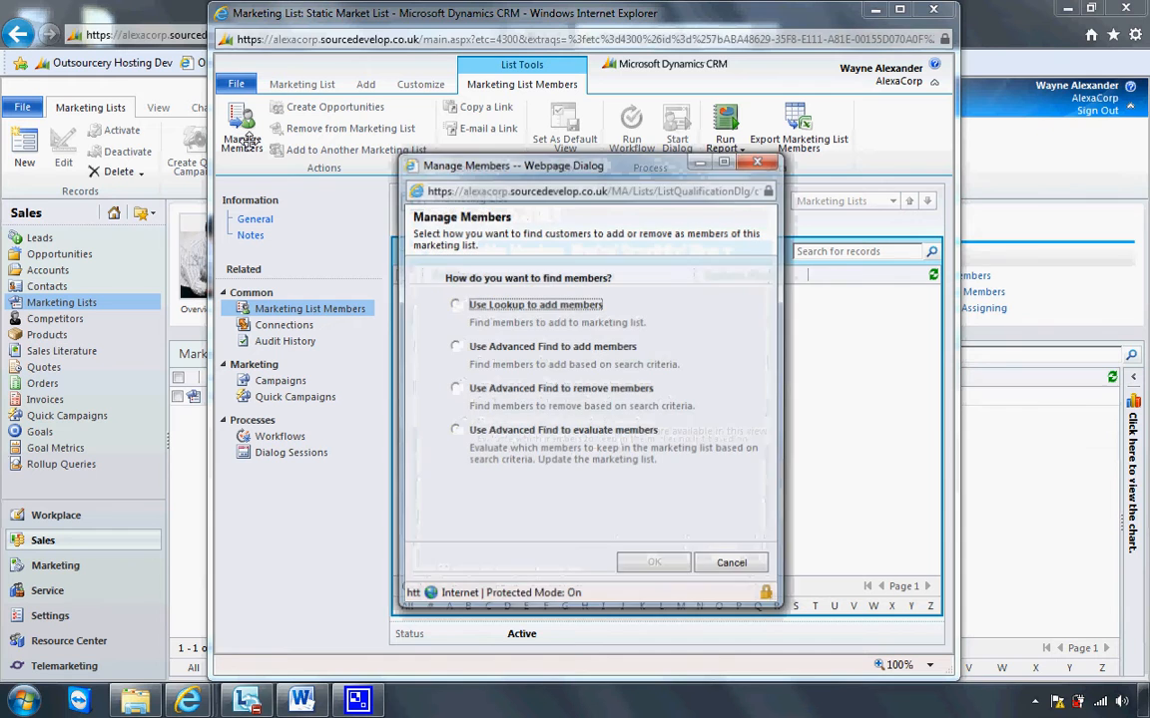
{"action": "left_click_drag", "start_coordinate": [484, 164], "coordinate": [337, 167]}
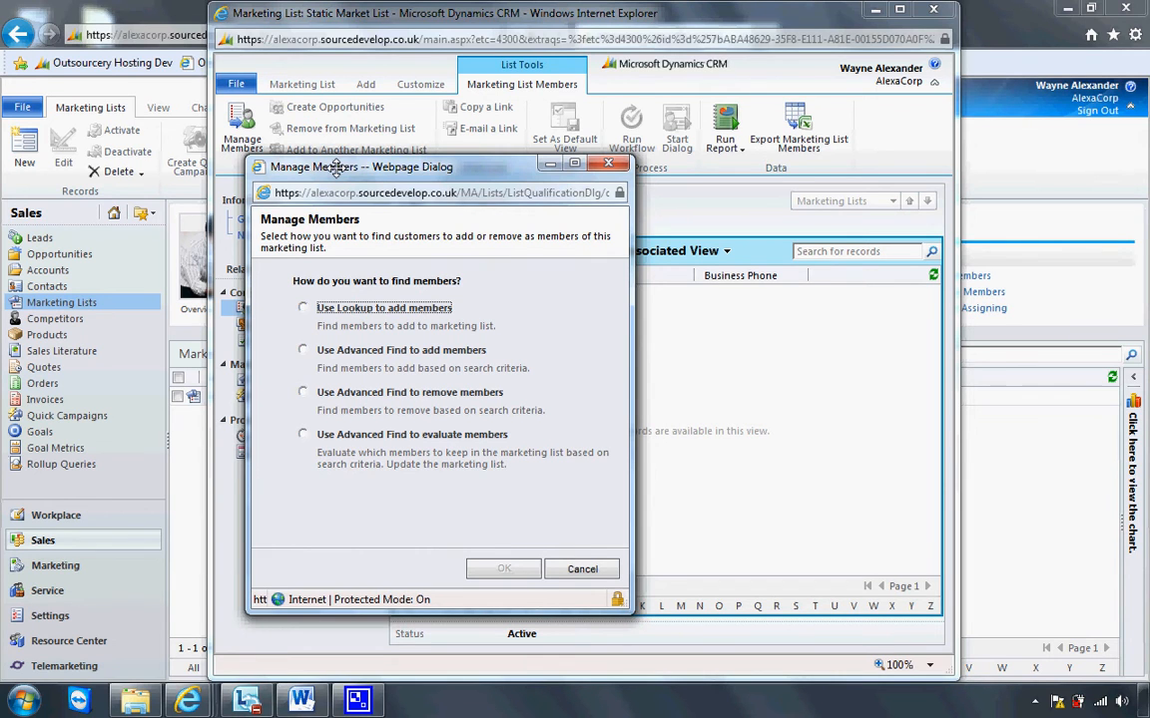
{"action": "left_click_drag", "start_coordinate": [337, 167], "coordinate": [540, 166]}
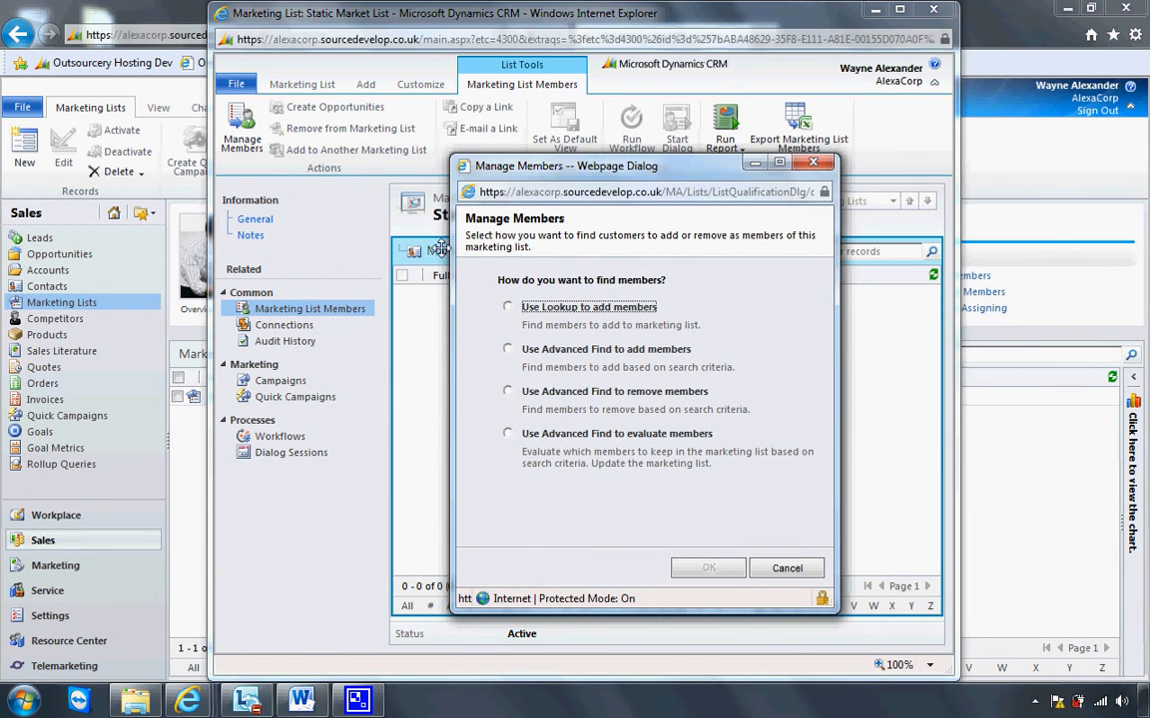
{"action": "left_click", "coordinate": [504, 306]}
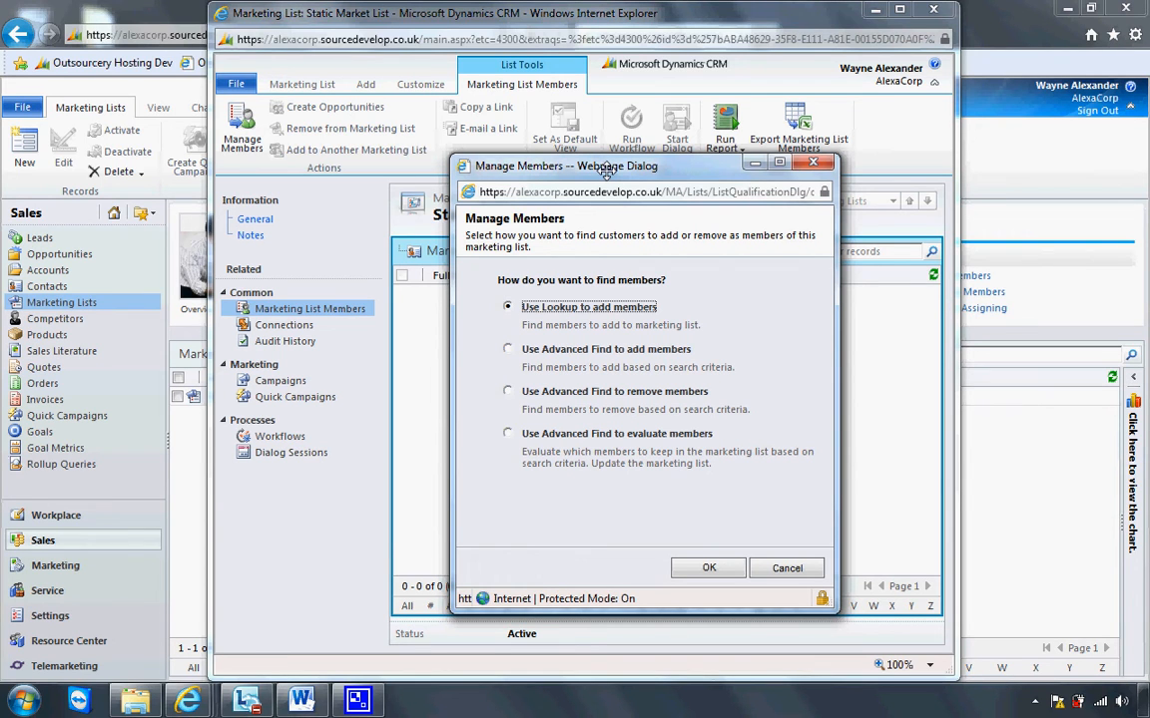
{"action": "left_click", "coordinate": [508, 349]}
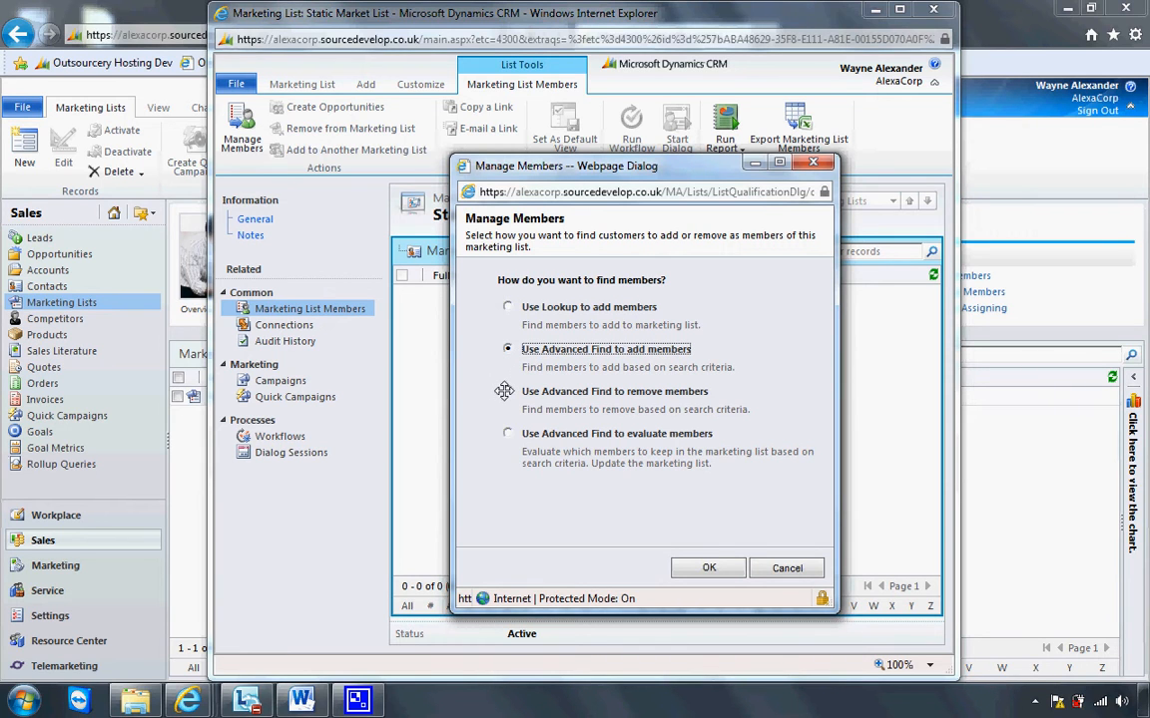
{"action": "left_click", "coordinate": [506, 392]}
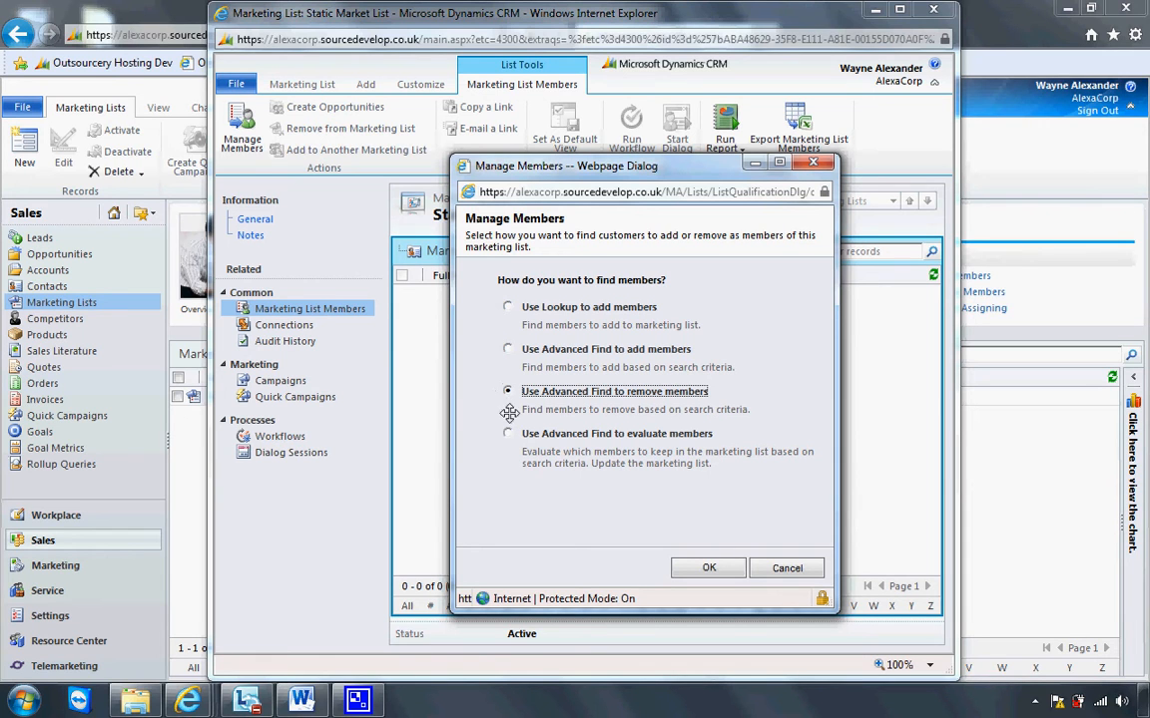
{"action": "left_click", "coordinate": [508, 431]}
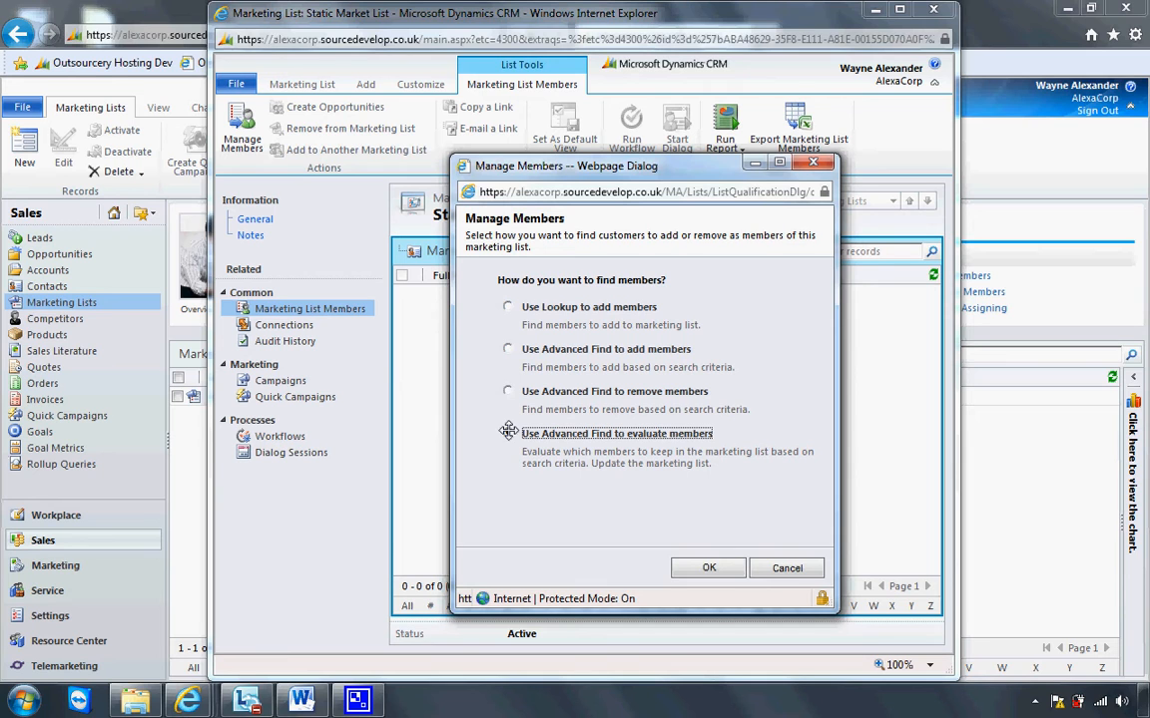
{"action": "left_click", "coordinate": [508, 349]}
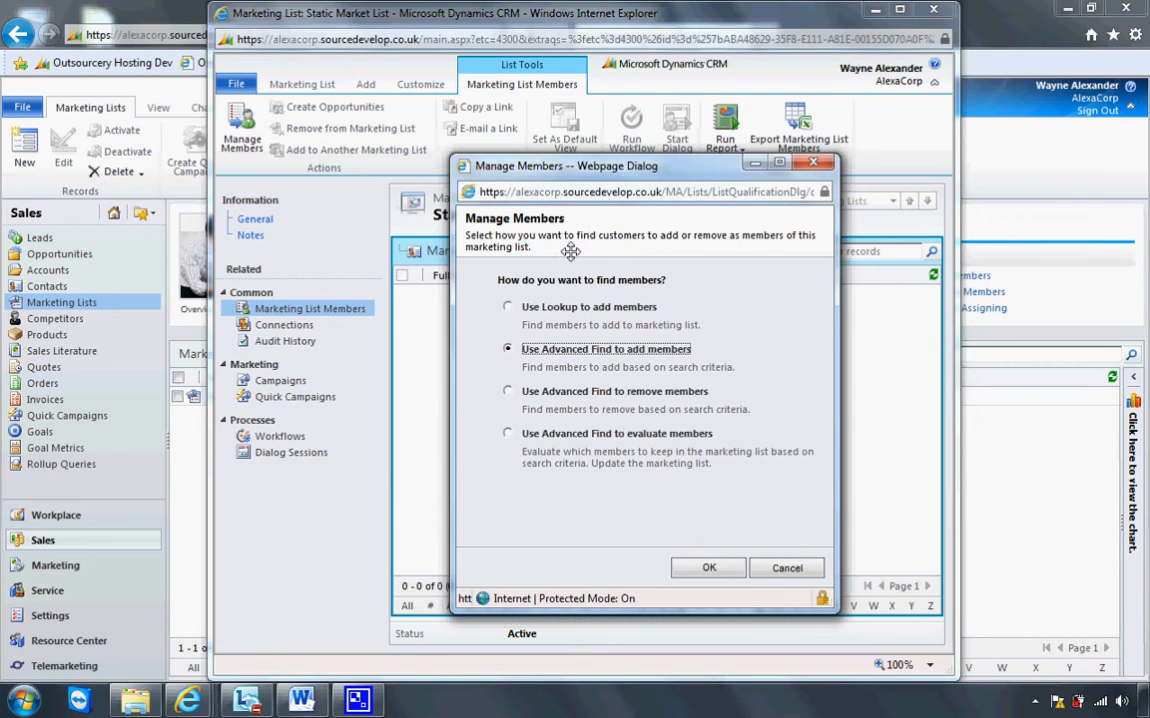
{"action": "left_click", "coordinate": [507, 390]}
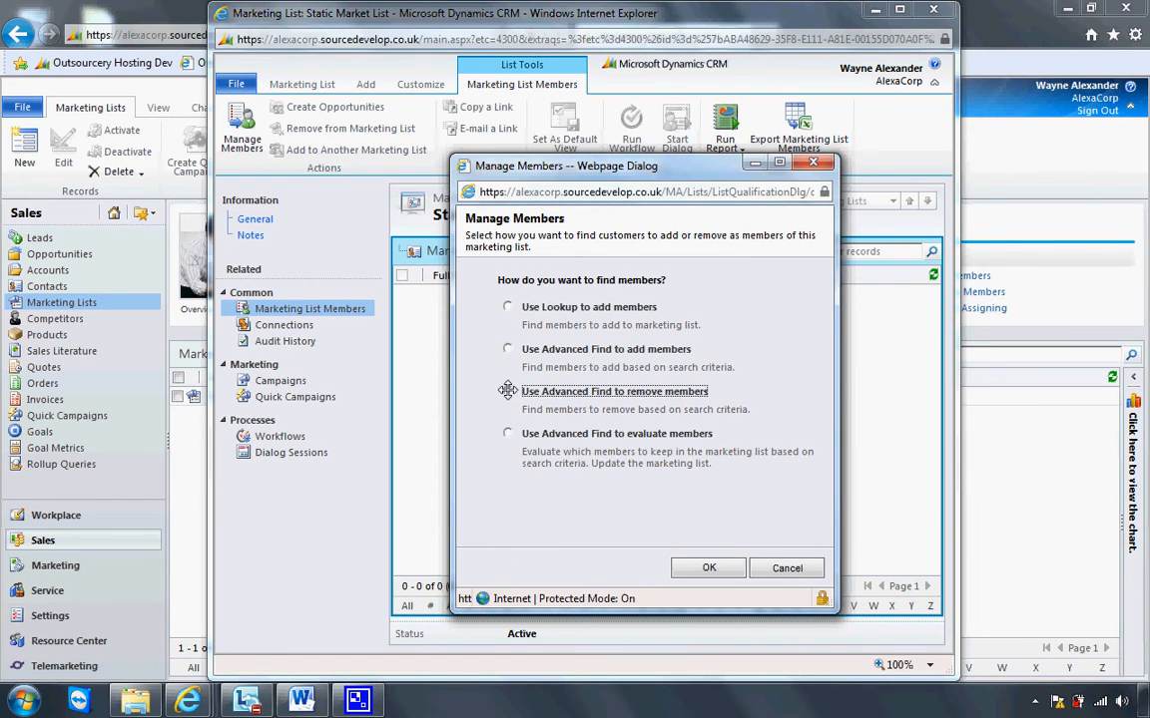
{"action": "left_click", "coordinate": [790, 567]}
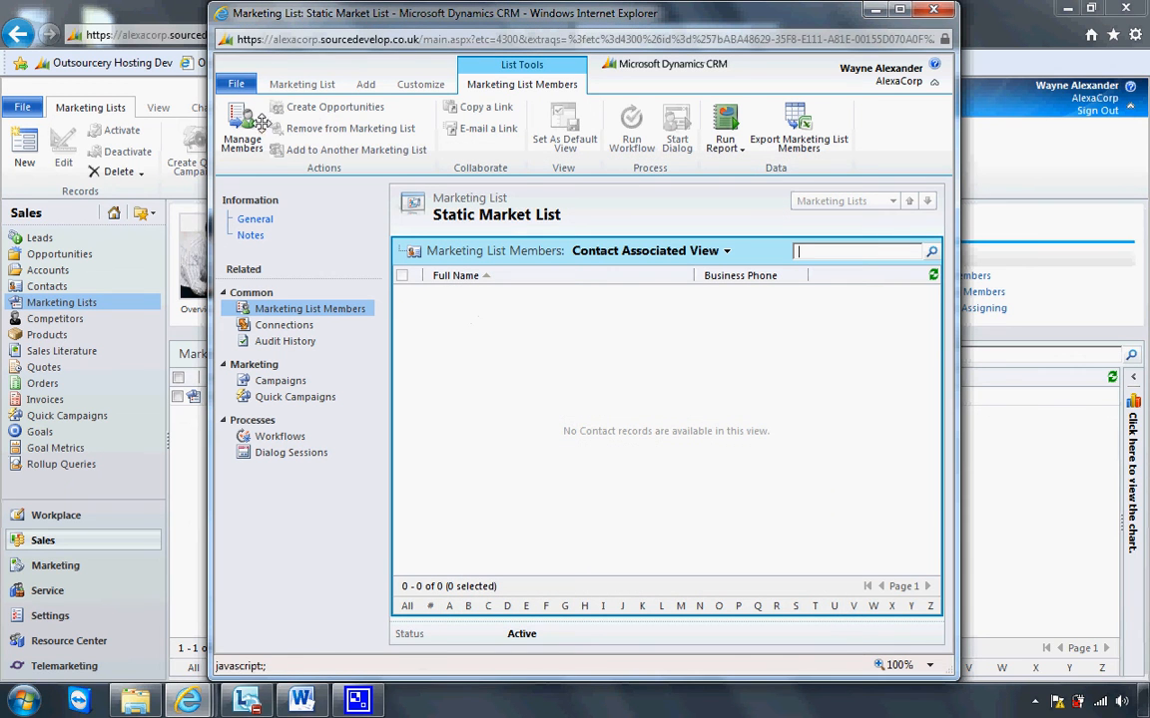
{"action": "left_click", "coordinate": [933, 10]}
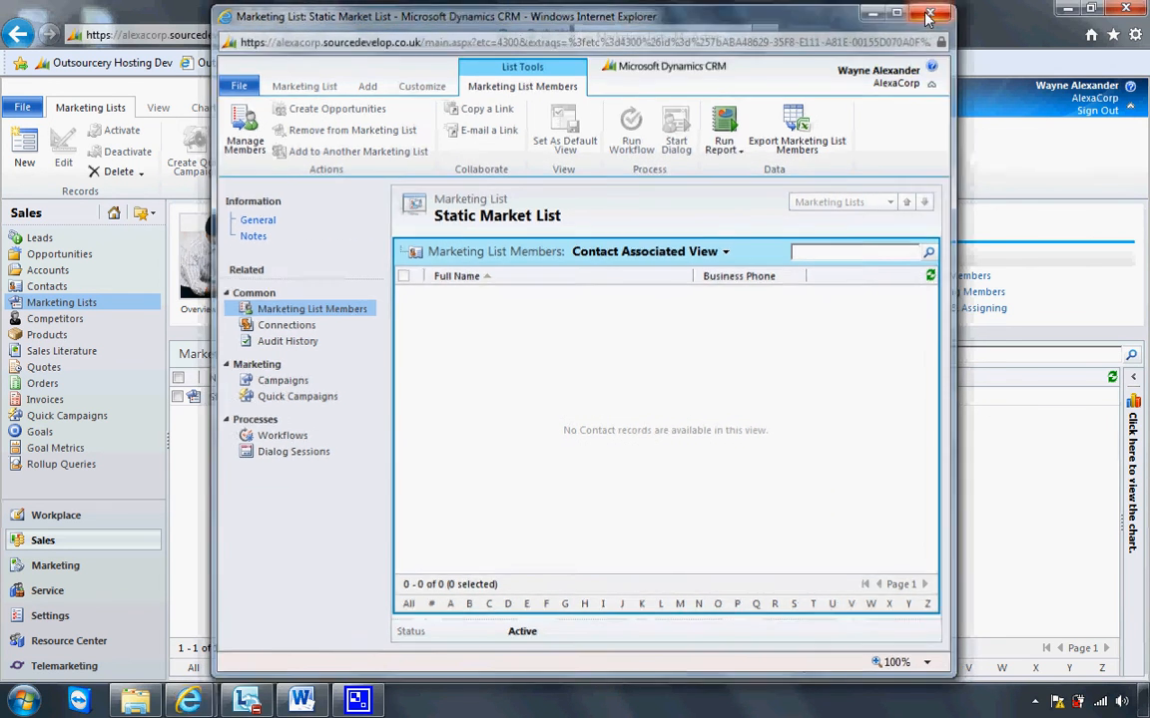
Create another marketing list named Dynamic Market List.
{"action": "left_click", "coordinate": [26, 164]}
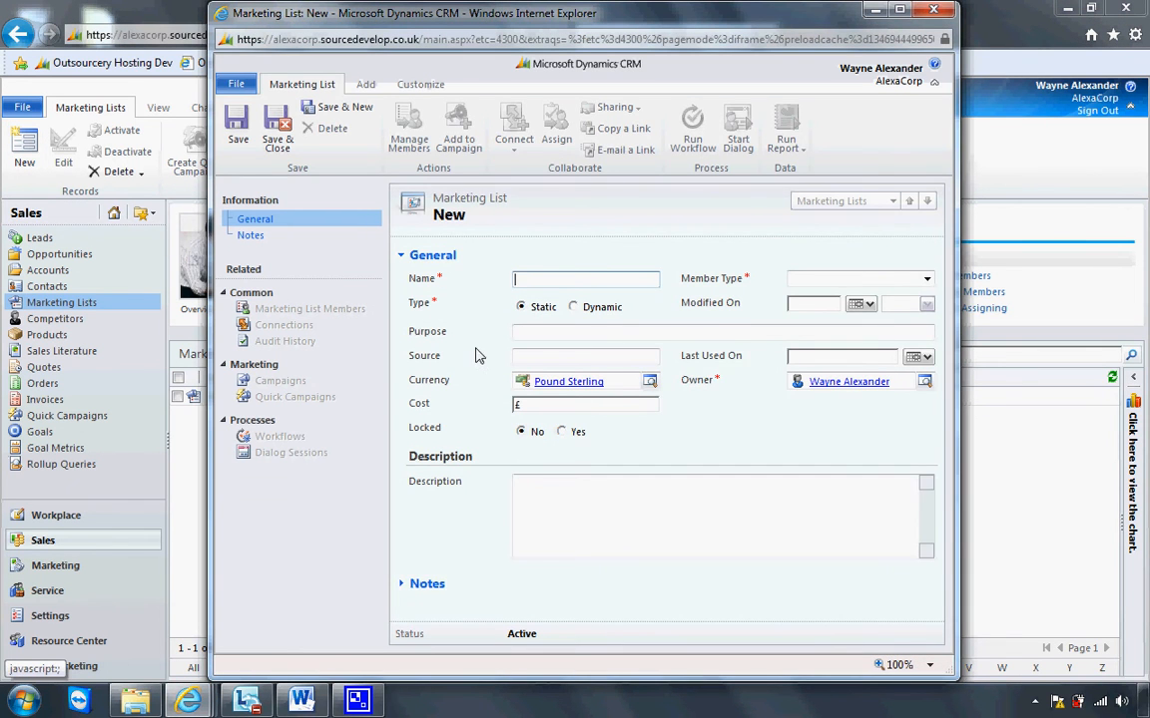
{"action": "left_click", "coordinate": [537, 278]}
{"action": "type", "text": "Dynamic"}
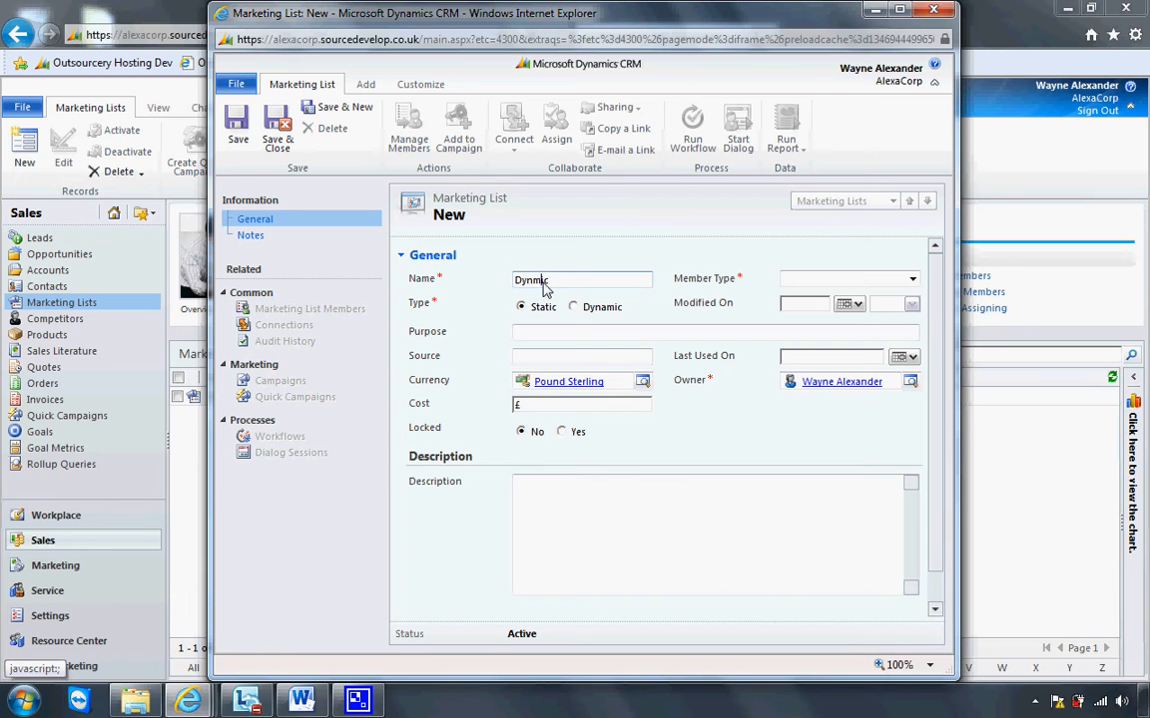
{"action": "type", "text": "Market List"}
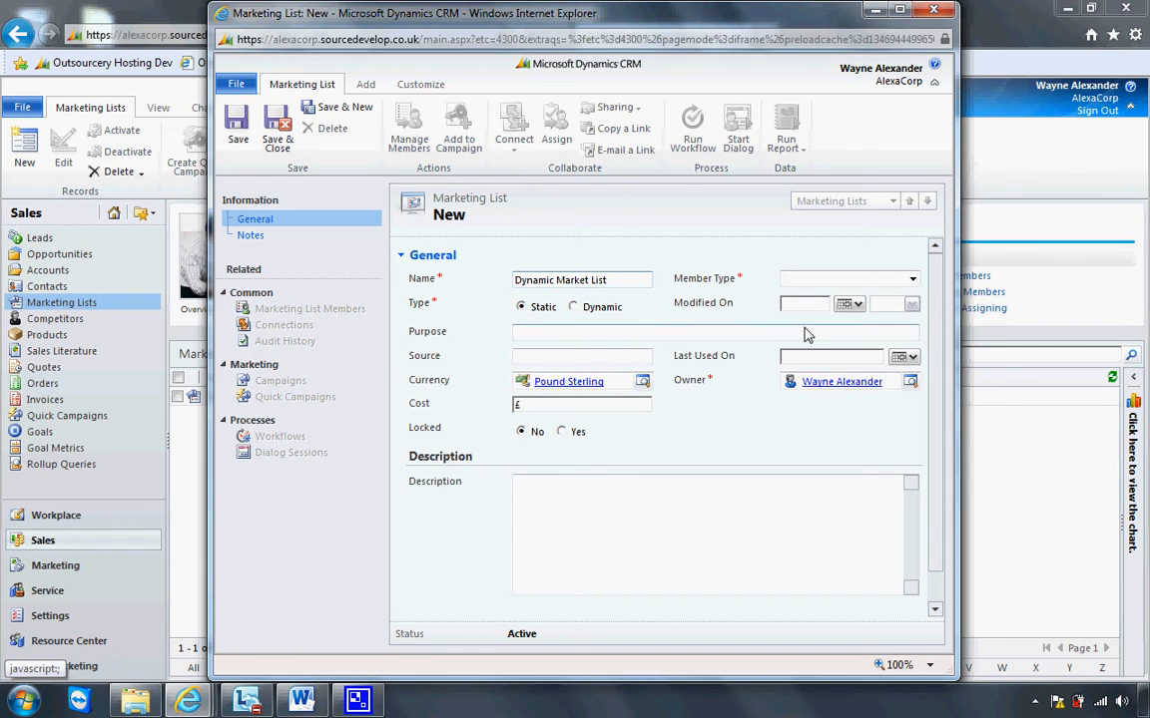
Set the member type to Account, the type to Dynamic, and save the list.
{"action": "left_click", "coordinate": [821, 283]}
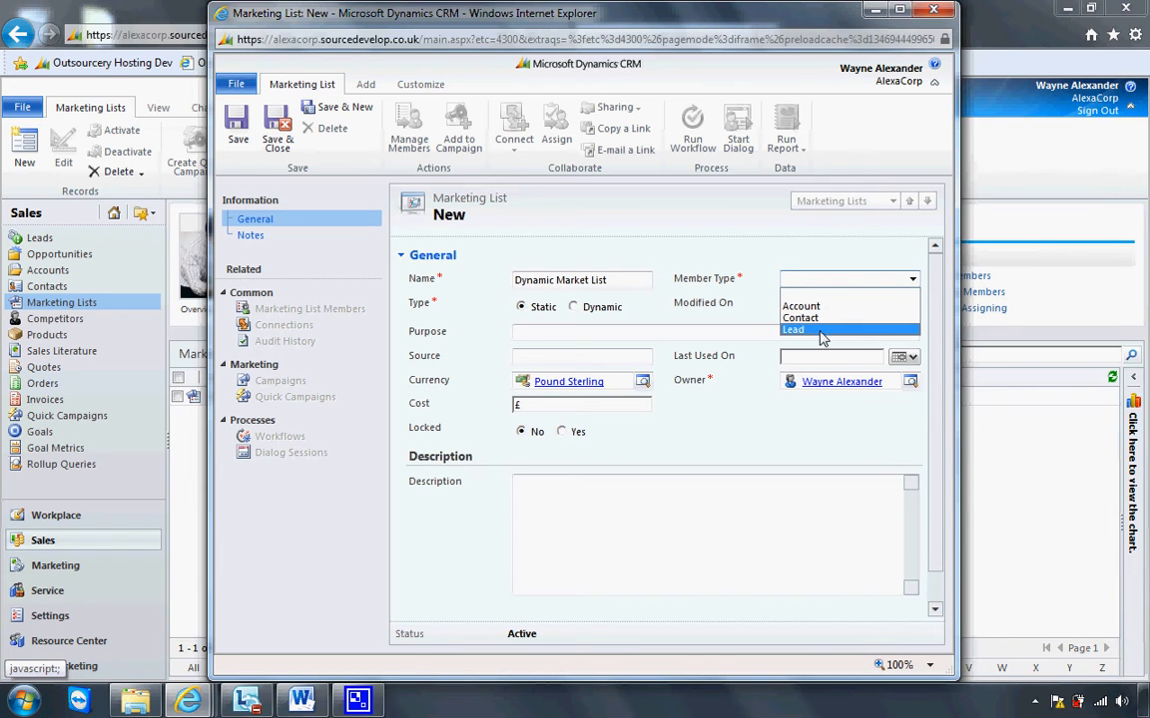
{"action": "left_click", "coordinate": [810, 307]}
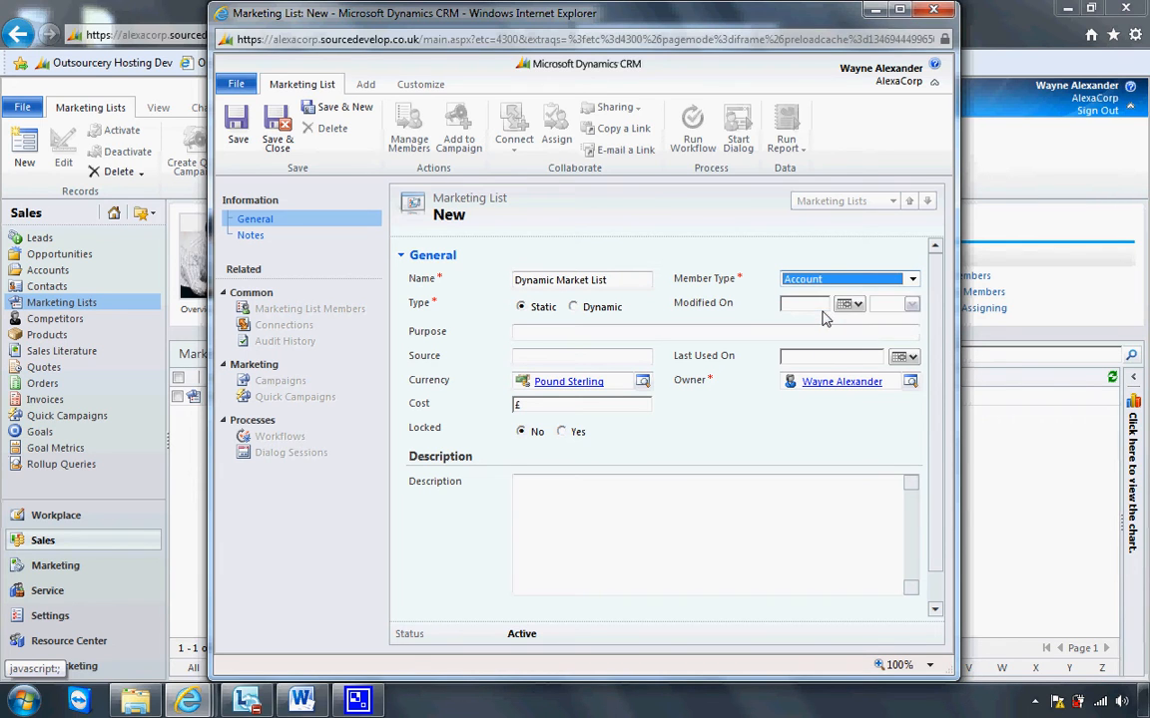
{"action": "left_click", "coordinate": [575, 307]}
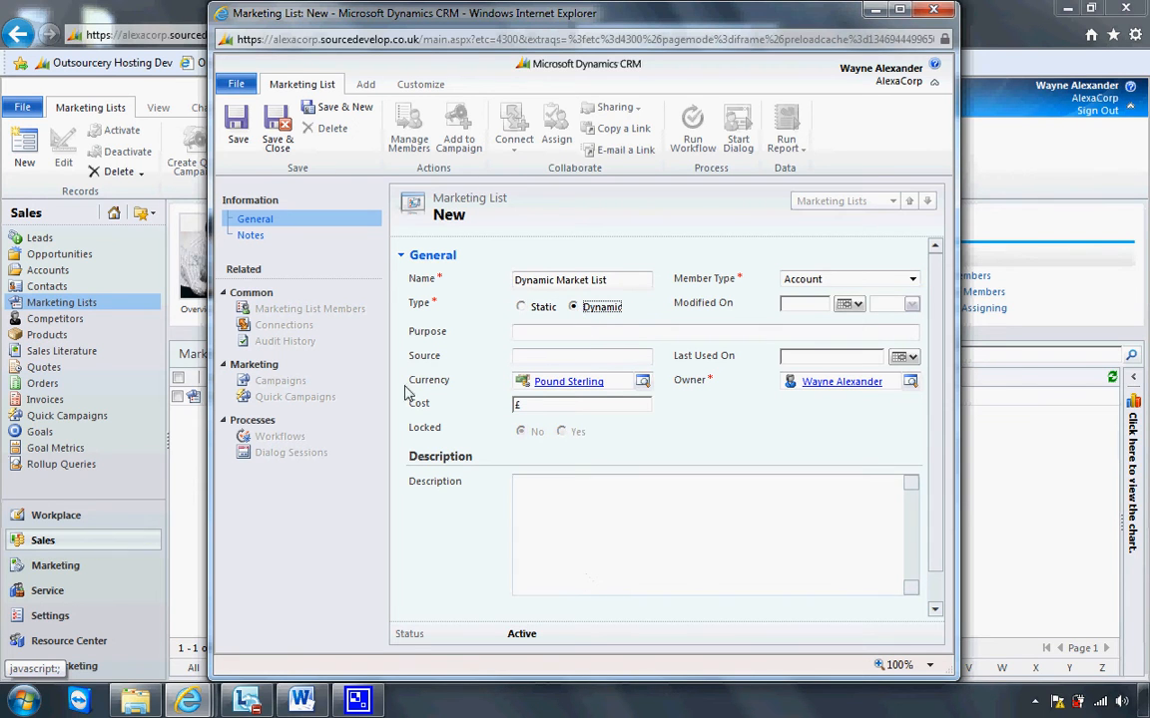
{"action": "left_click", "coordinate": [240, 145]}
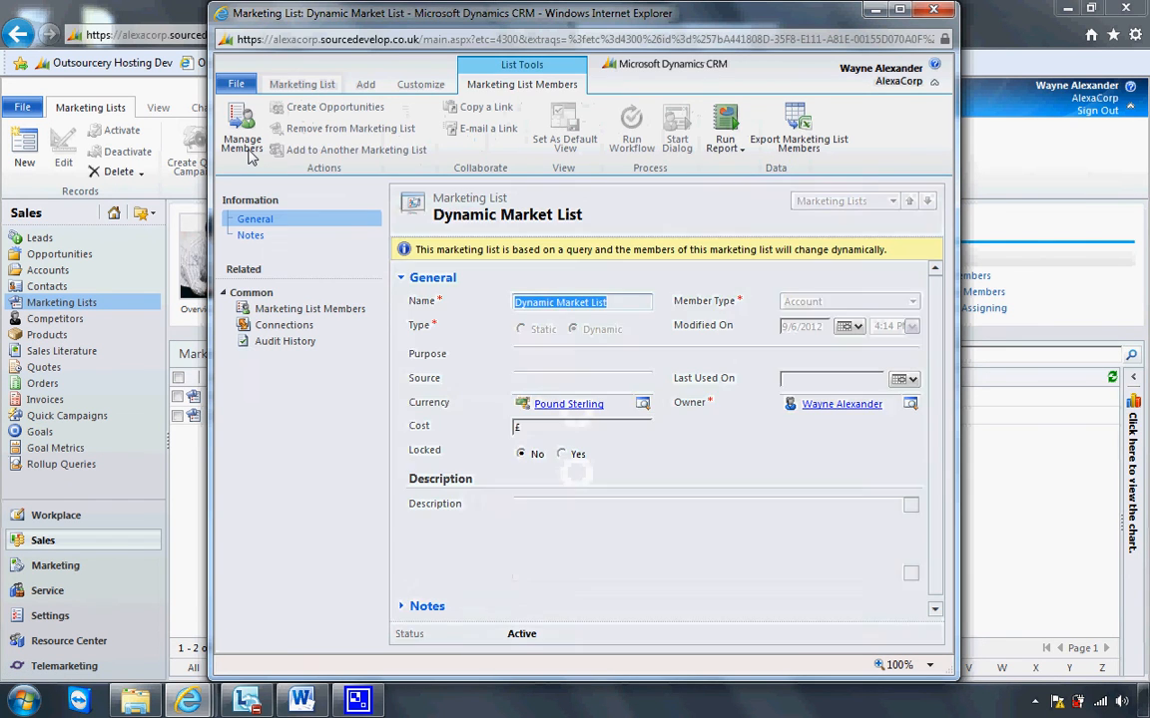
Inspect the dynamic list's members and its Manage Members query builder without defining a query.
{"action": "left_click", "coordinate": [310, 310]}
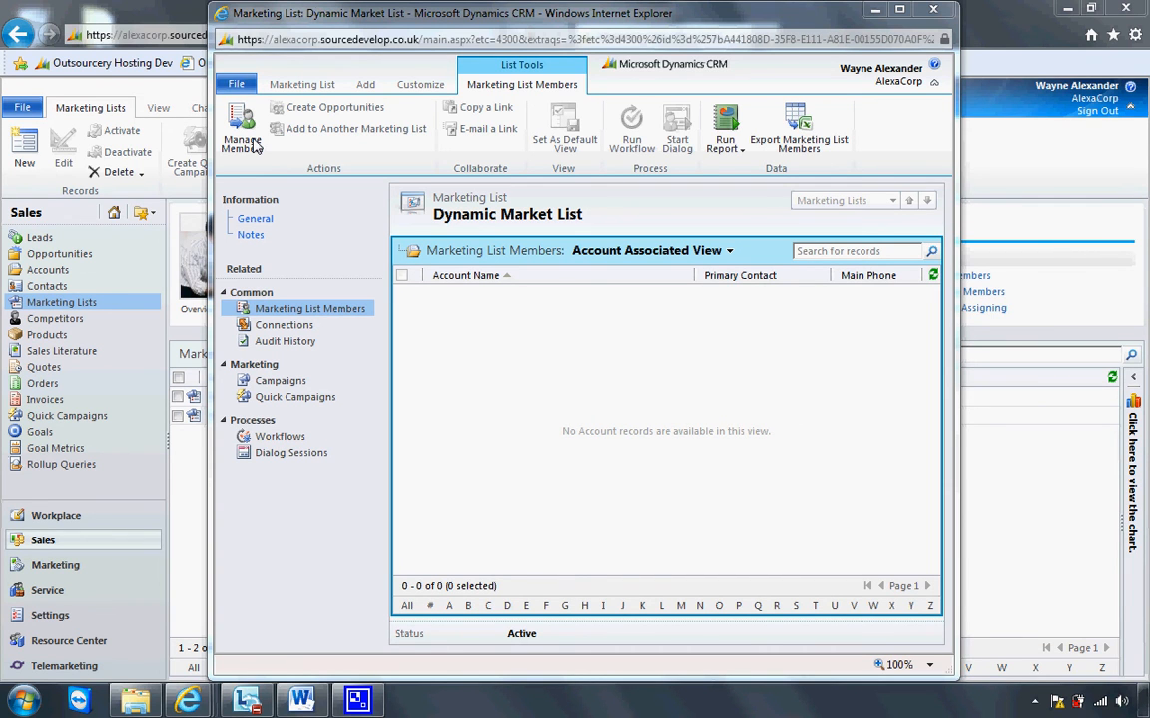
{"action": "left_click", "coordinate": [244, 142]}
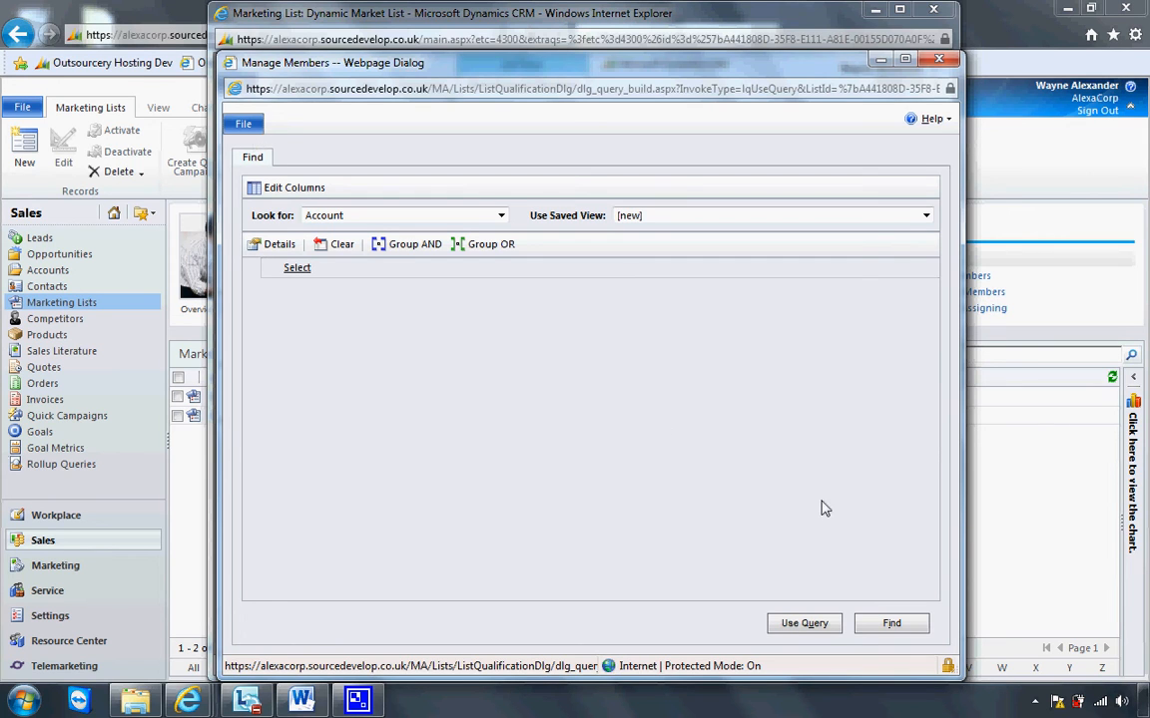
{"action": "left_click", "coordinate": [941, 60]}
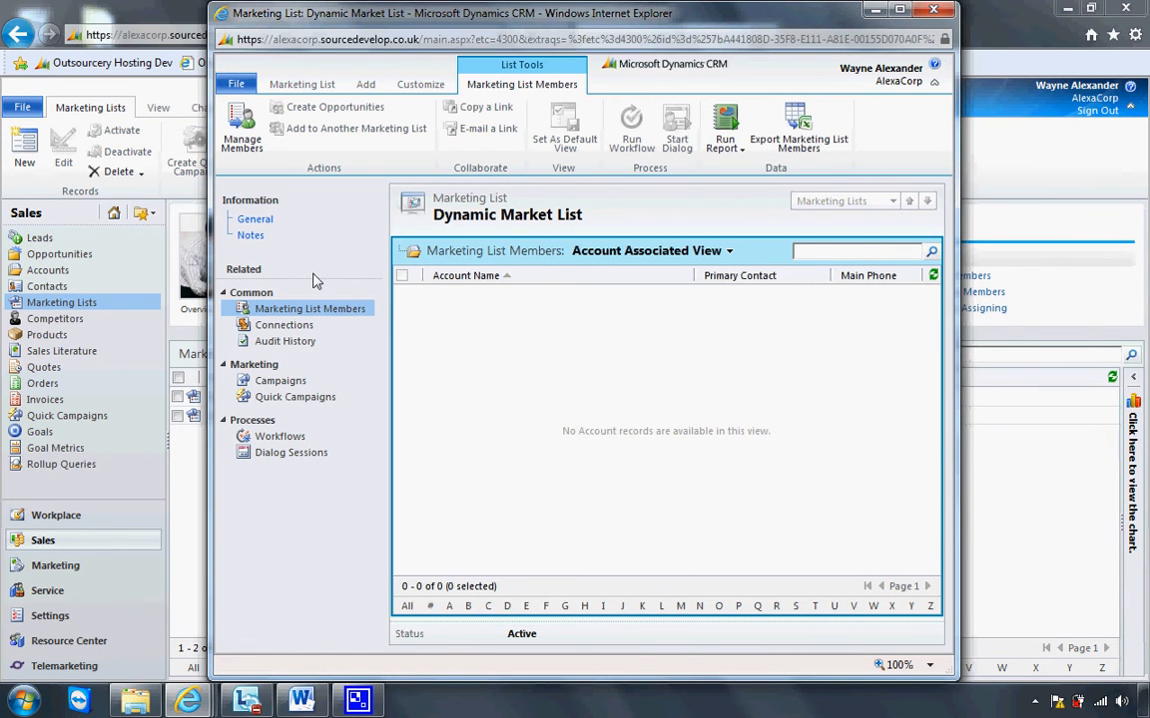
{"action": "left_click", "coordinate": [273, 225]}
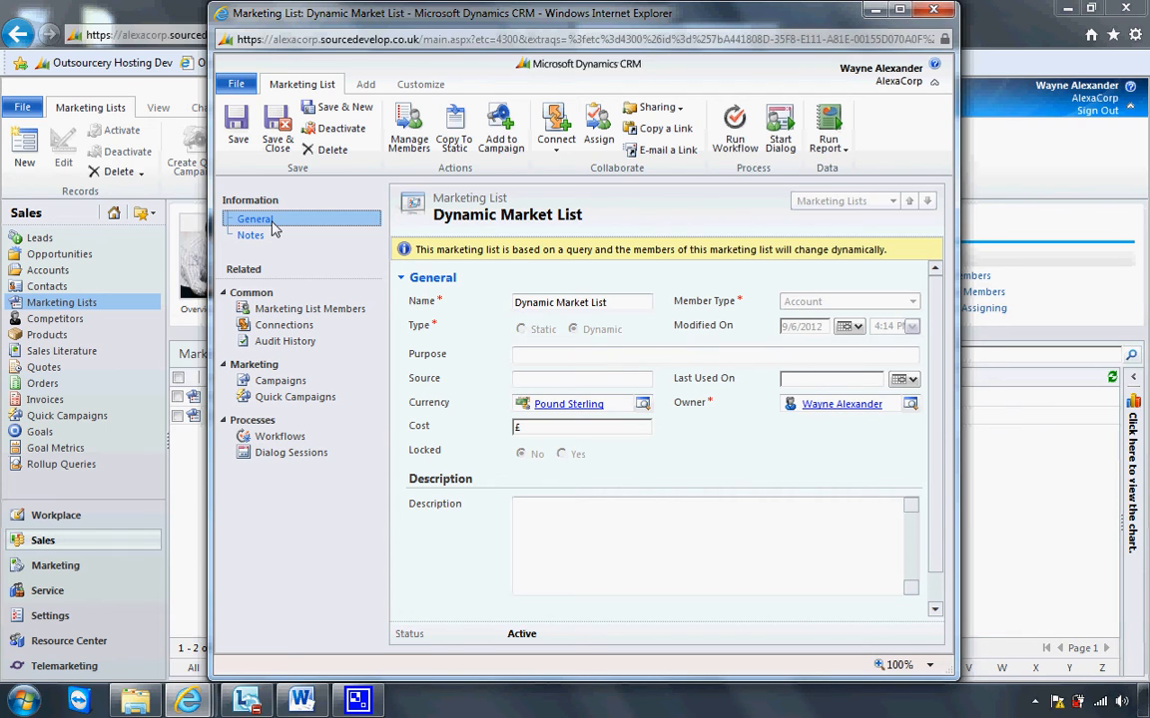
{"action": "left_click", "coordinate": [319, 311]}
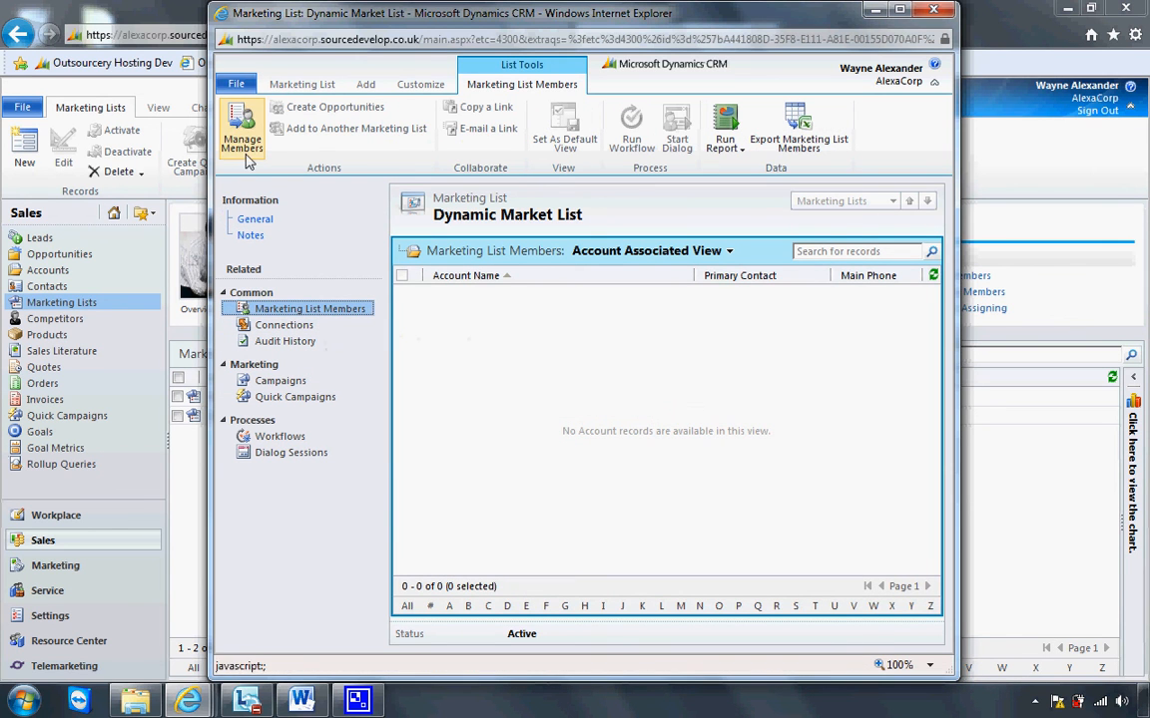
Build the dynamic list's member query for accounts whose Status equals Active and apply it as the list's query.
{"action": "left_click", "coordinate": [245, 145]}
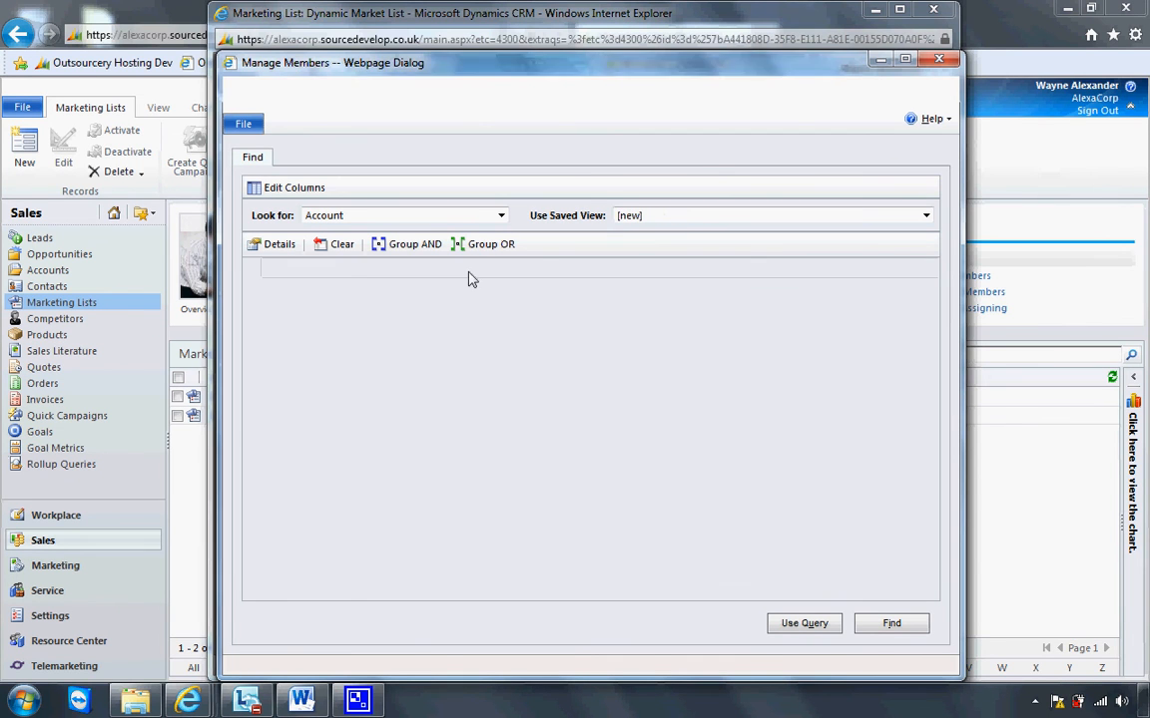
{"action": "left_click", "coordinate": [539, 269]}
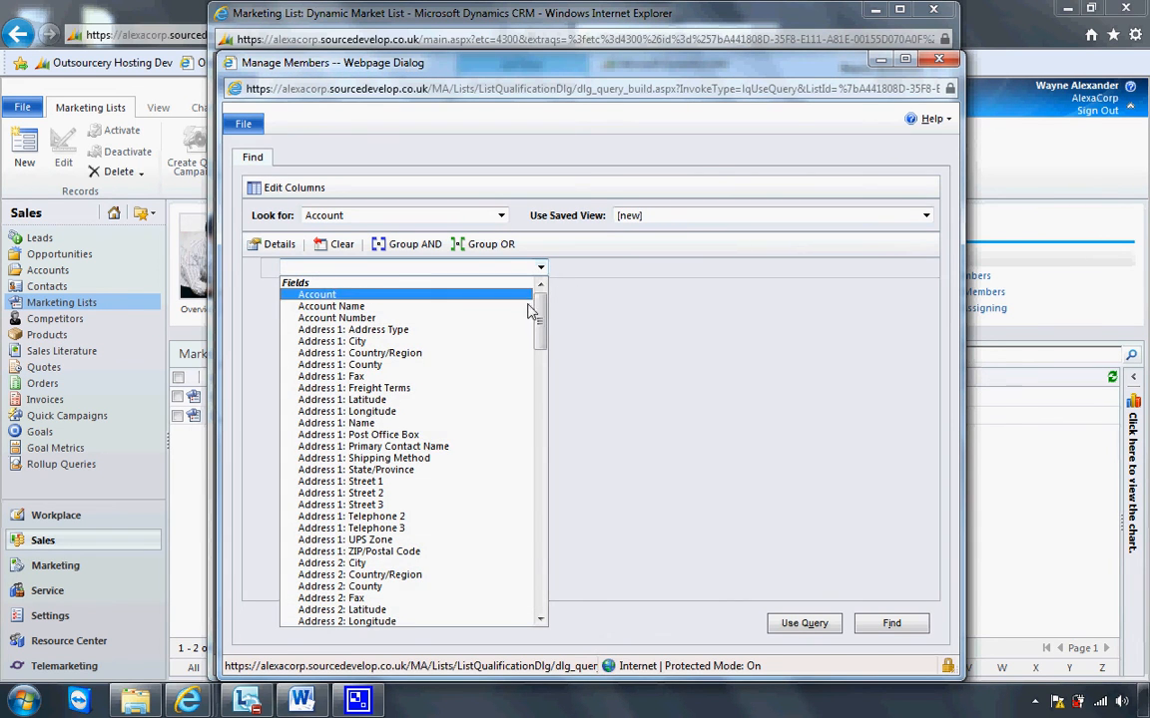
{"action": "left_click_drag", "start_coordinate": [539, 299], "coordinate": [547, 488]}
{"action": "left_click", "coordinate": [502, 446]}
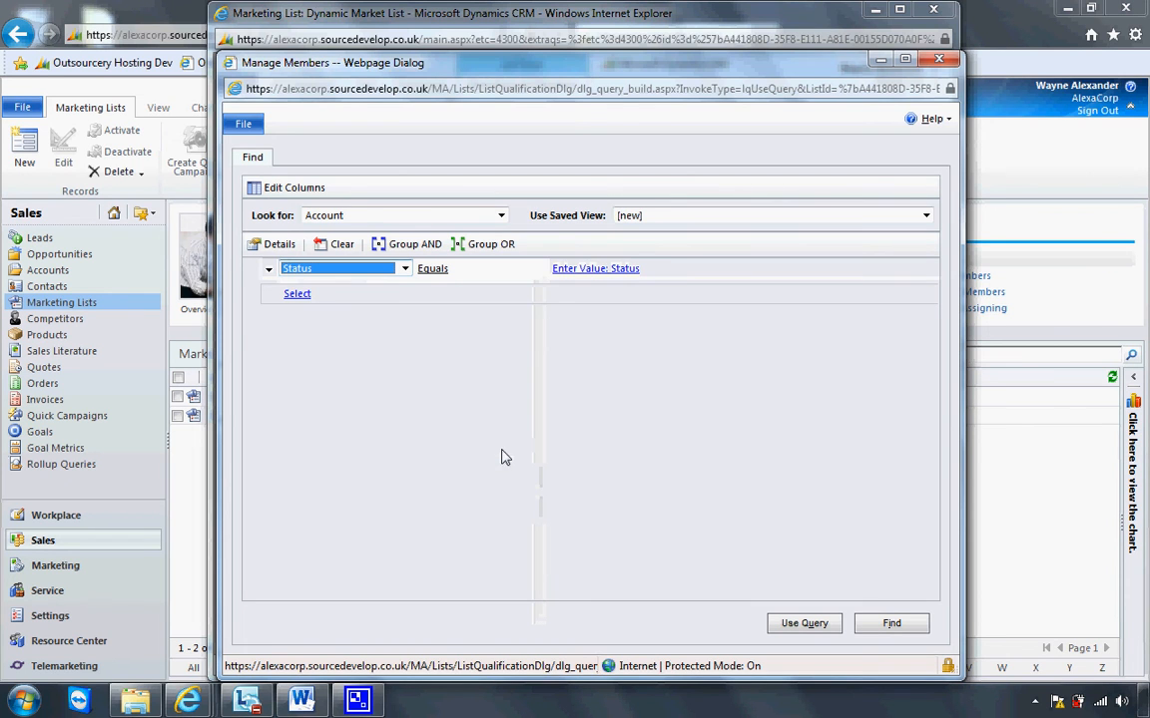
{"action": "left_click", "coordinate": [595, 268]}
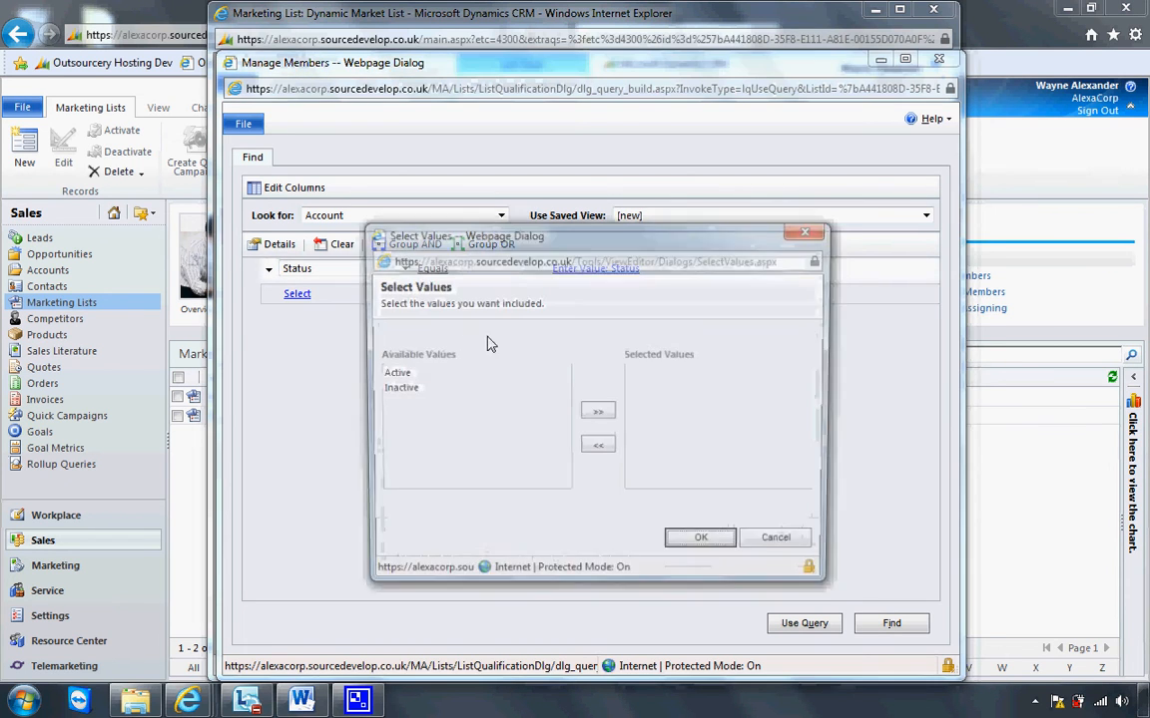
{"action": "double_click", "coordinate": [458, 375]}
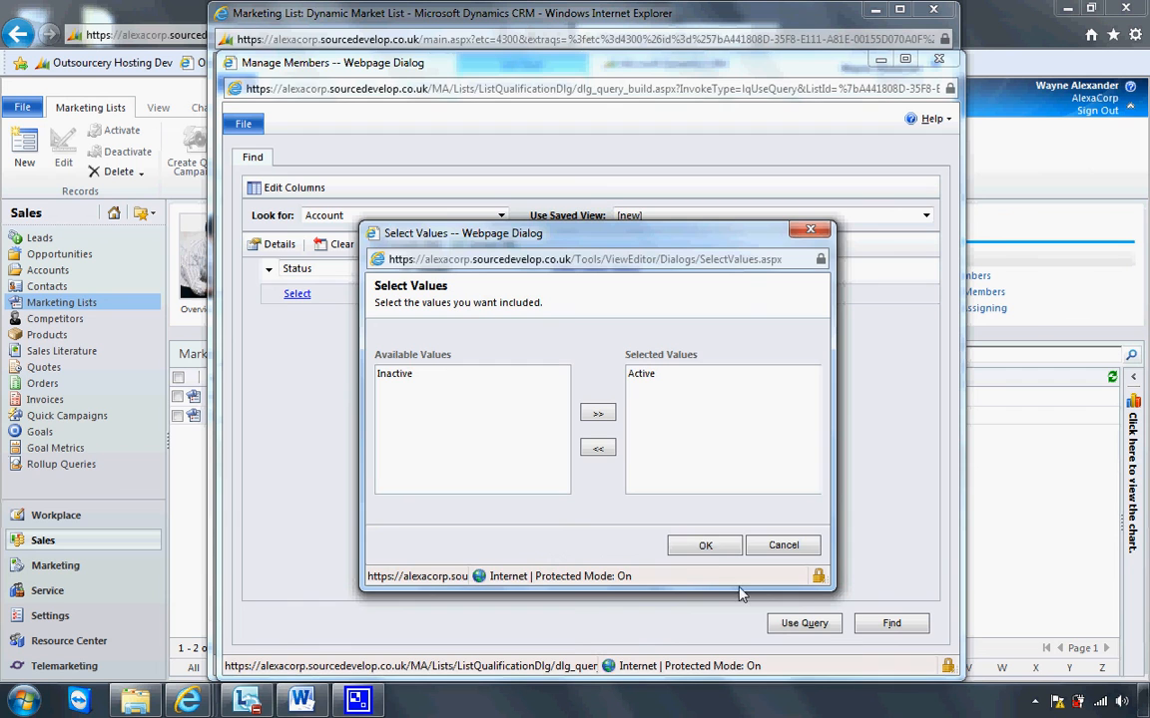
{"action": "left_click", "coordinate": [705, 545]}
{"action": "left_click", "coordinate": [784, 623]}
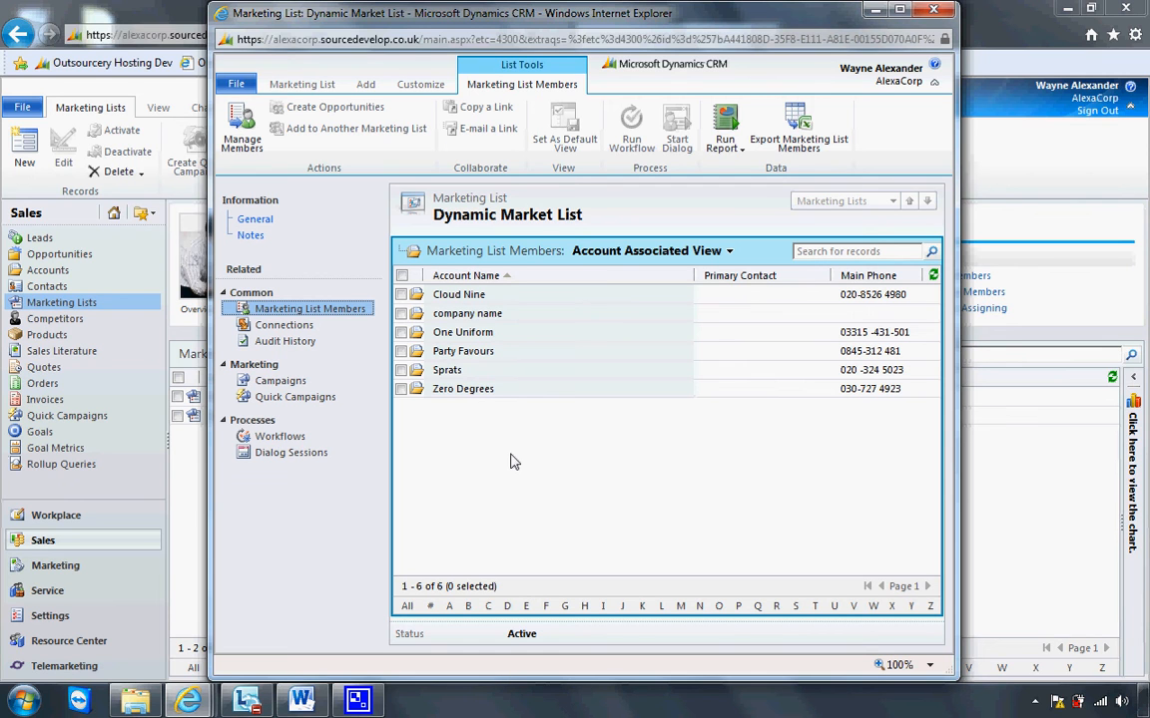
Copy the dynamic marketing list to a static list.
{"action": "left_click", "coordinate": [303, 225]}
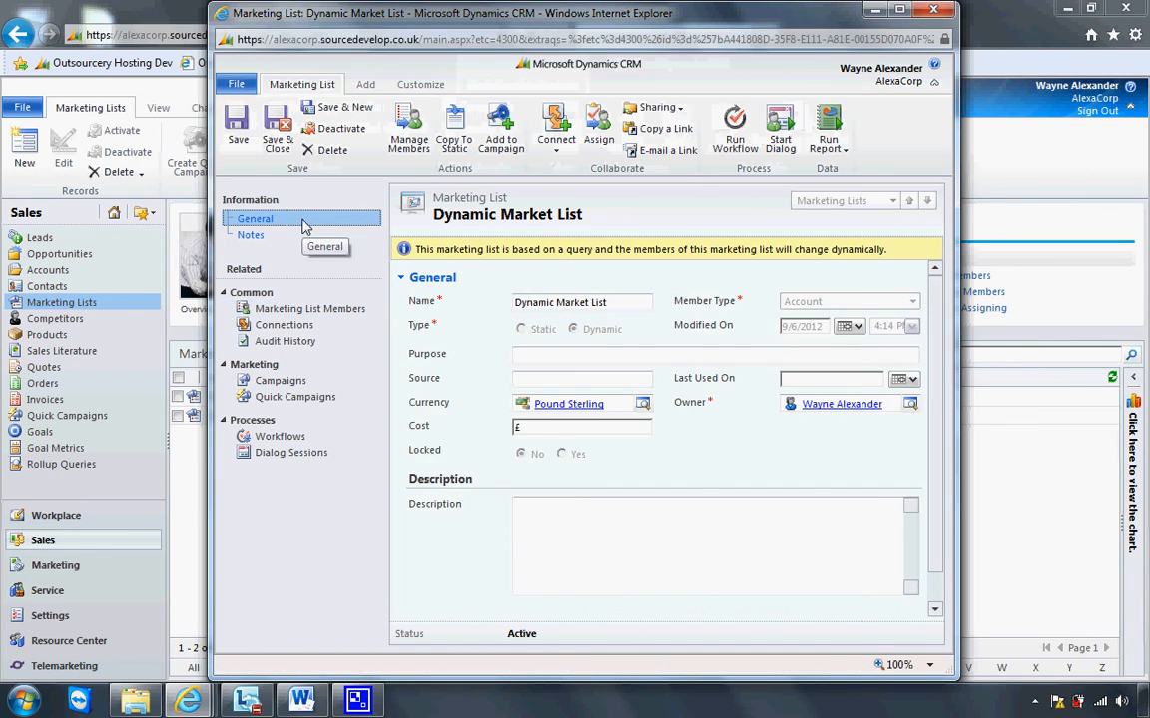
{"action": "left_click", "coordinate": [454, 145]}
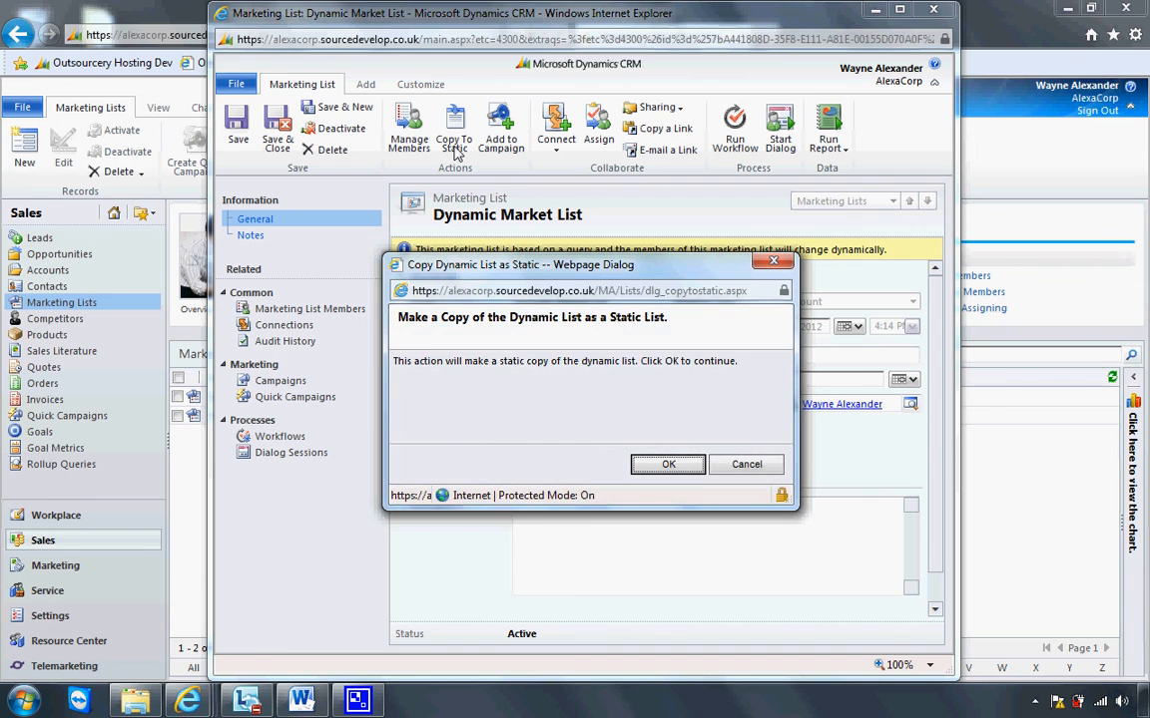
{"action": "left_click", "coordinate": [658, 465]}
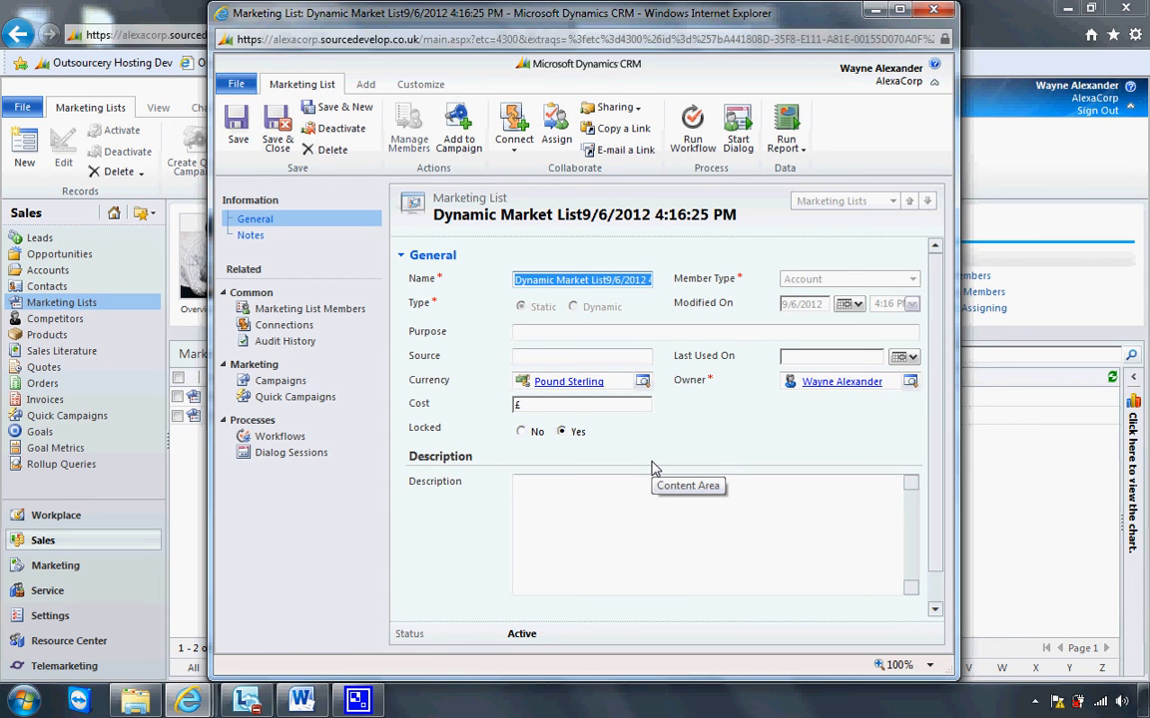
Inspect the static copy's name and its marketing list members, and close the list form.
{"action": "left_click", "coordinate": [518, 289]}
{"action": "left_click_drag", "start_coordinate": [518, 287], "coordinate": [597, 286]}
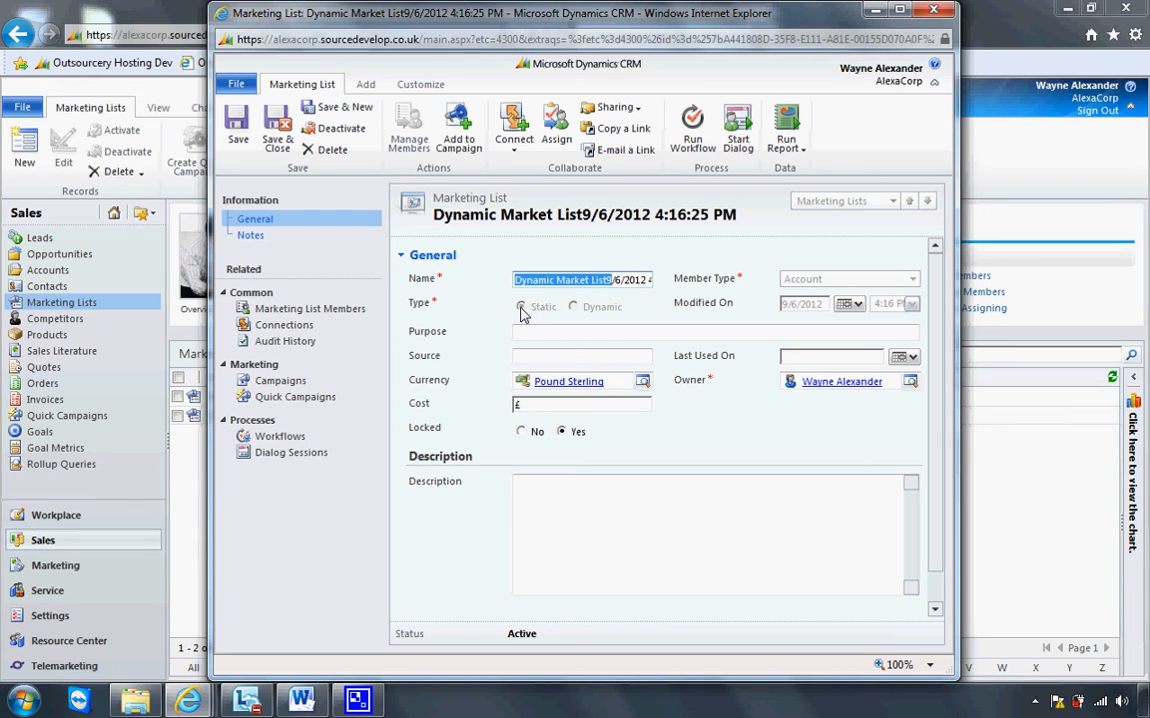
{"action": "left_click", "coordinate": [318, 312]}
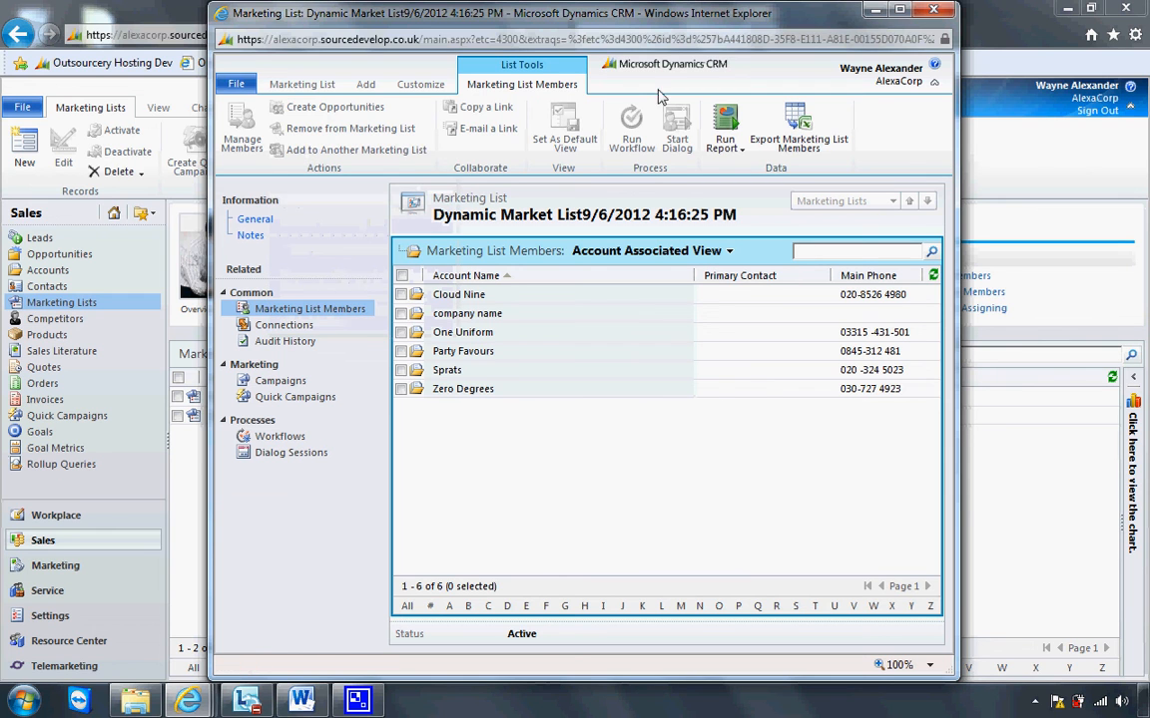
{"action": "left_click", "coordinate": [934, 11]}
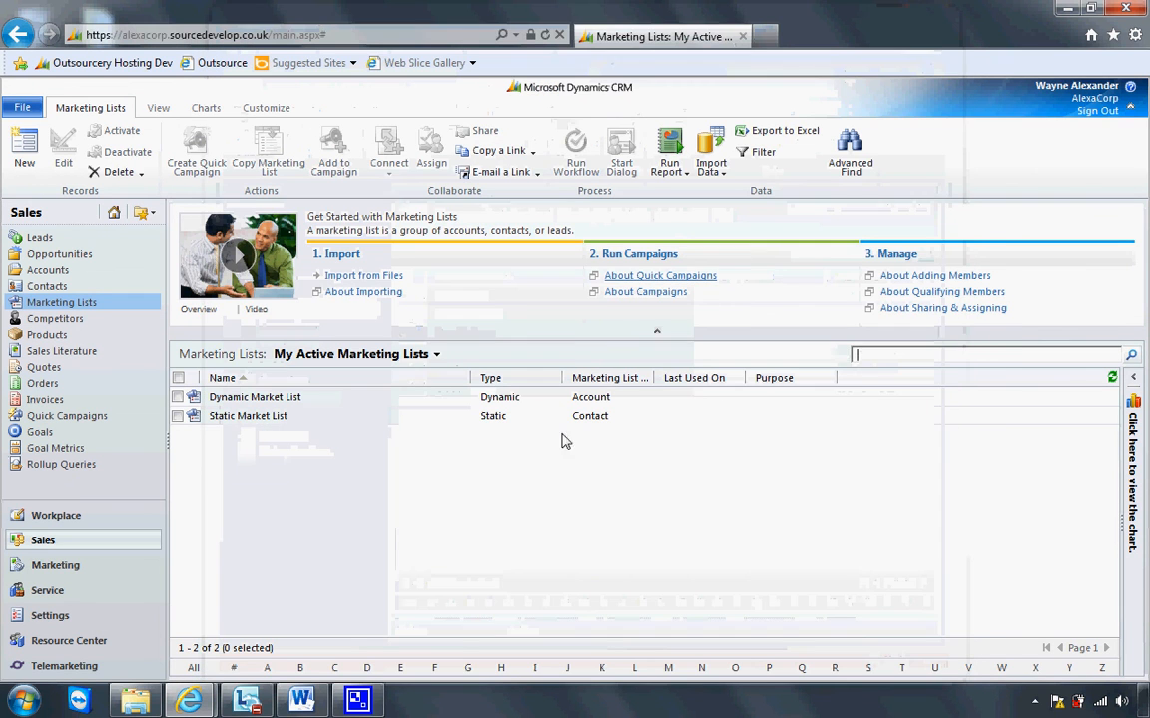